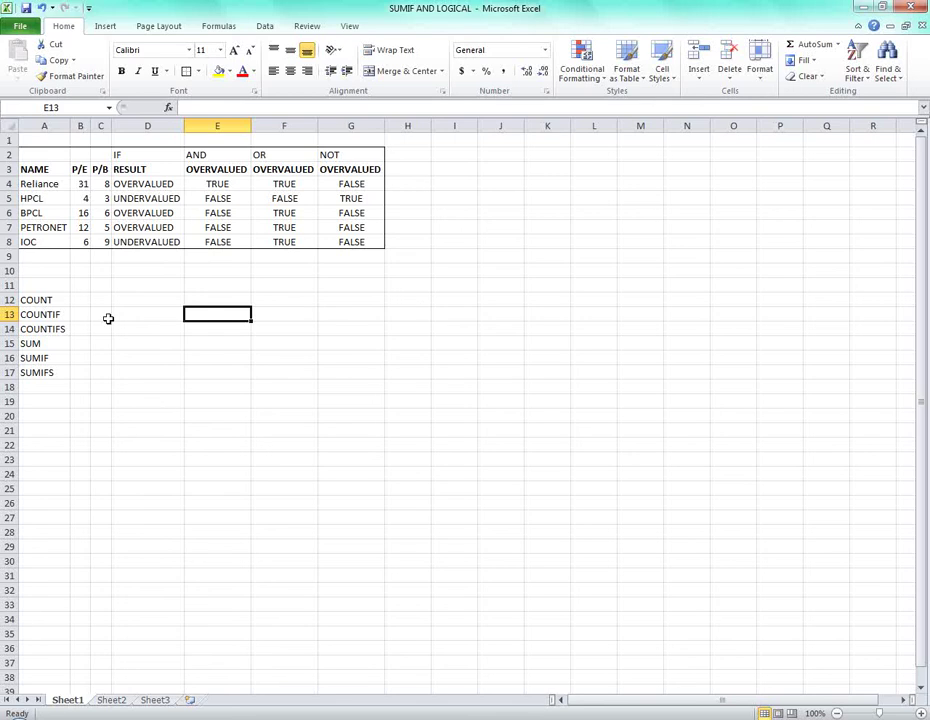
- Clear the existing IF, AND, OR and NOT results from cells D4:G8, keeping the headings
click(104, 316)
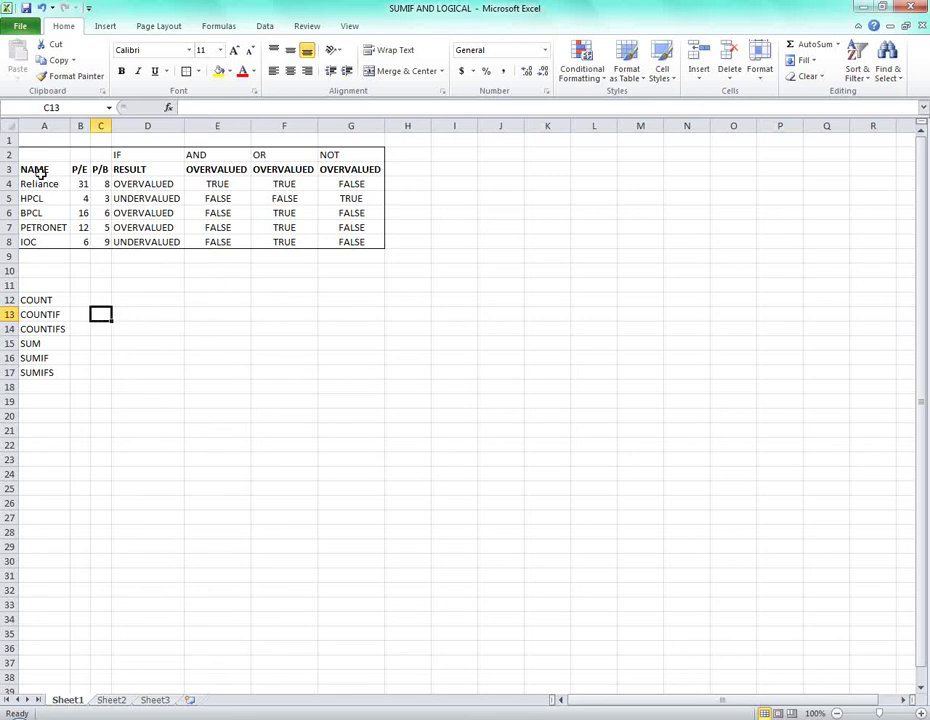
click(137, 171)
click(140, 184)
click(160, 211)
drag(141, 184, 327, 241)
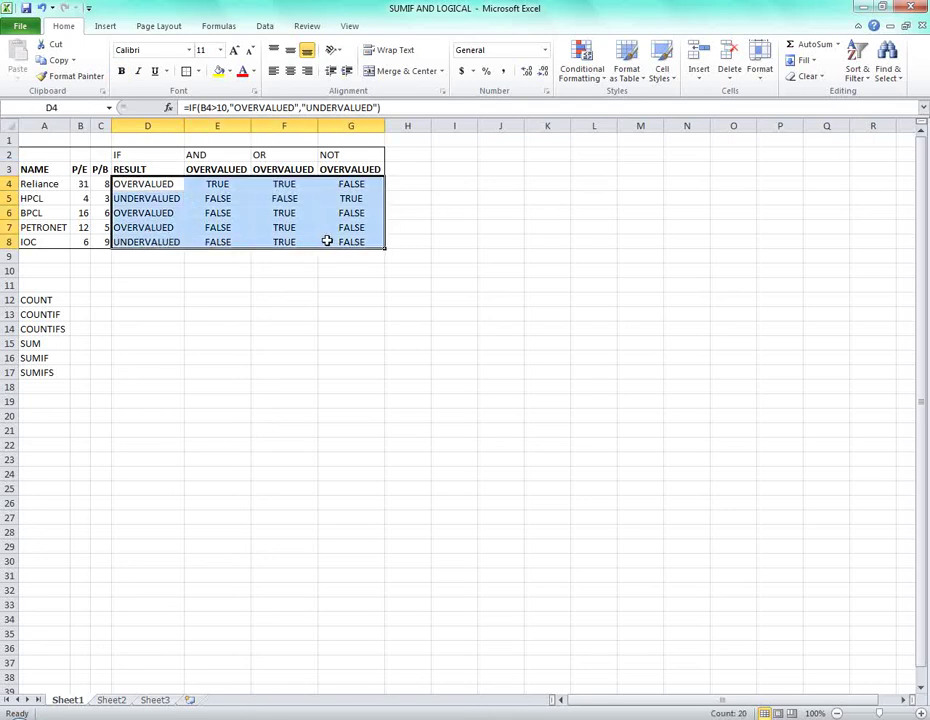
key(Delete)
click(278, 312)
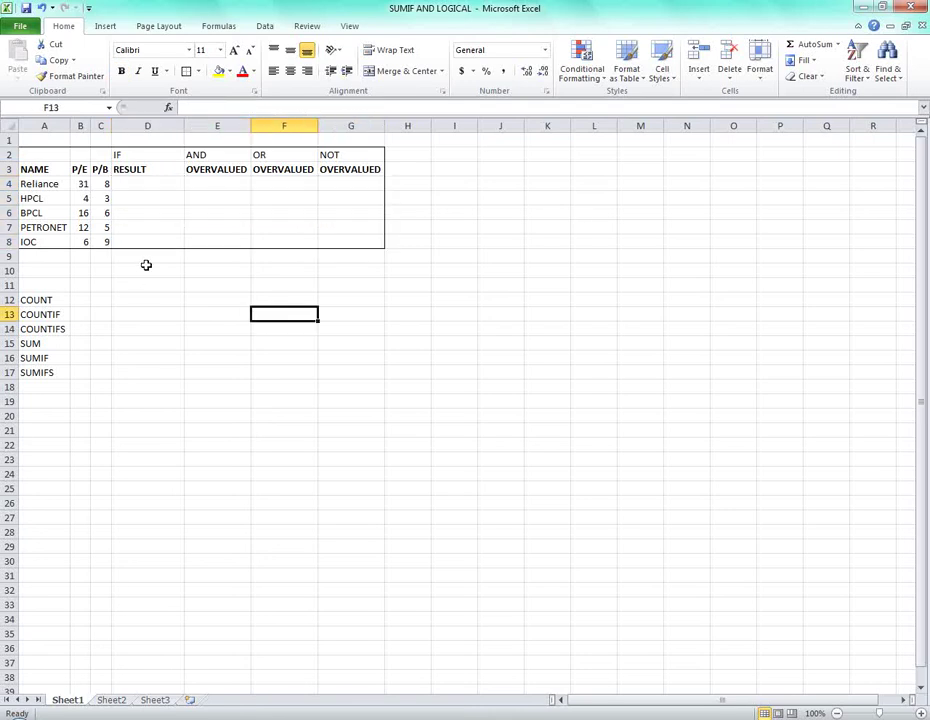
- Look through the company names and their P/E and P/B values in rows 4 to 8
click(38, 187)
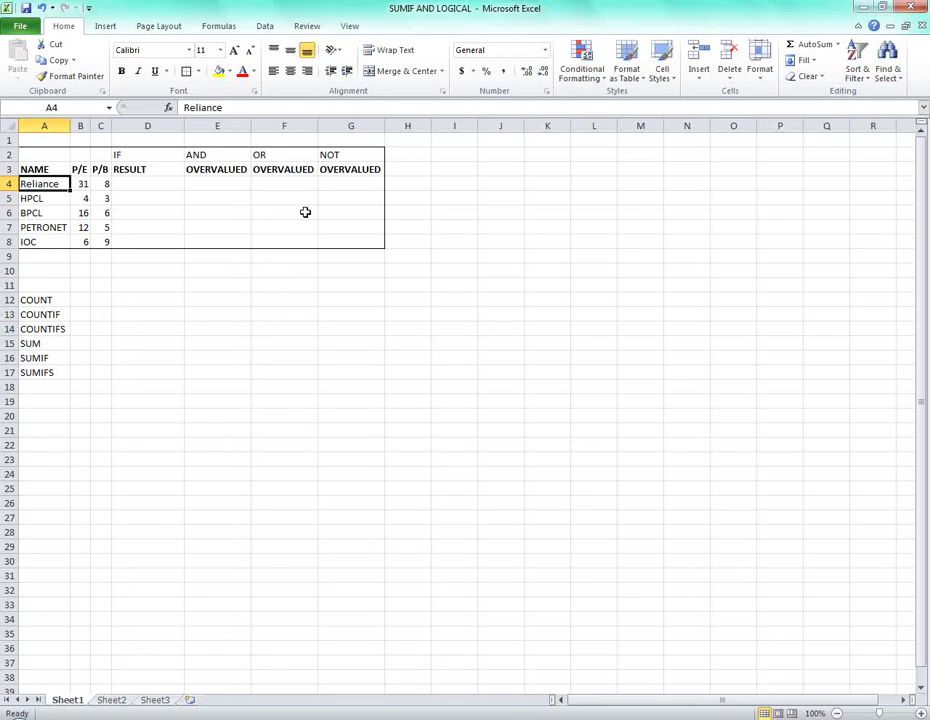
key(Down)
key(Down)
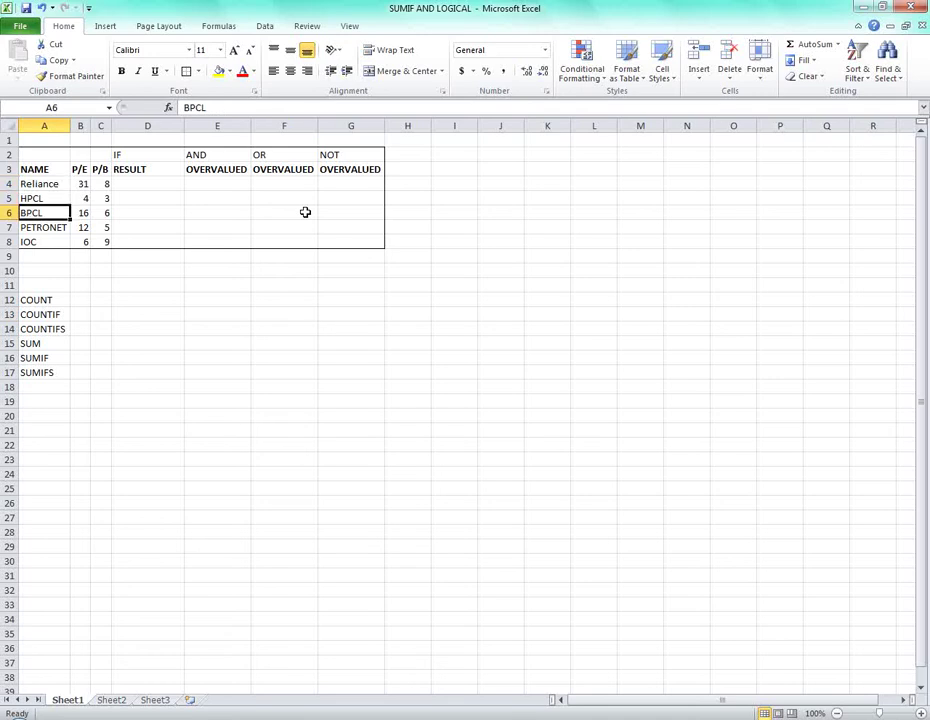
key(Down)
key(Down)
key(Right)
key(Up)
key(Up)
key(Up)
key(Up)
key(Left)
key(Right)
key(Right)
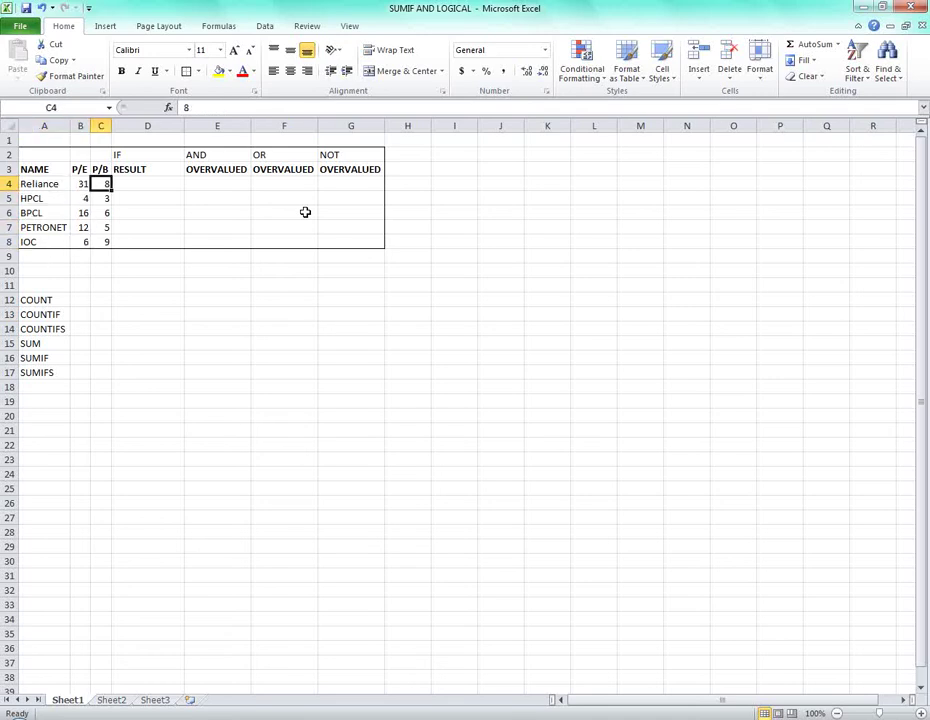
key(Left)
key(Right)
- Look over the IF, AND, OR and NOT headings in row 2 above the result columns
key(Right)
key(Up)
key(Up)
key(Down)
key(Up)
key(Right)
key(Left)
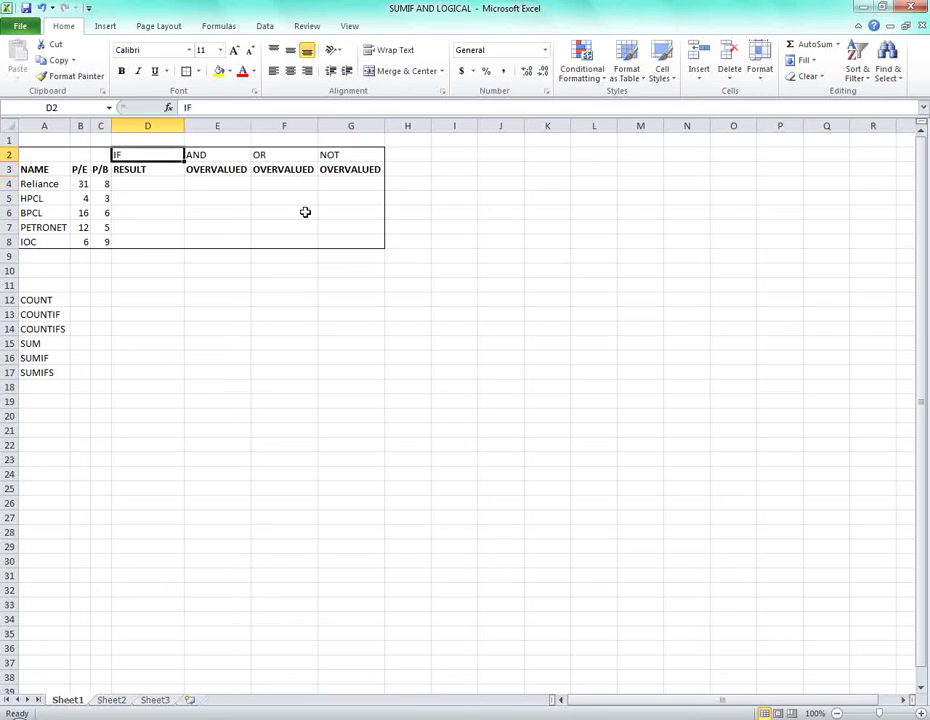
key(Right)
key(Right)
key(Right)
key(Left)
key(Left)
key(Left)
- Enter the formula =IF(B4>10,"OVERVALUED","UNDERVALUED") in cell D4 for Reliance
key(Down)
key(Down)
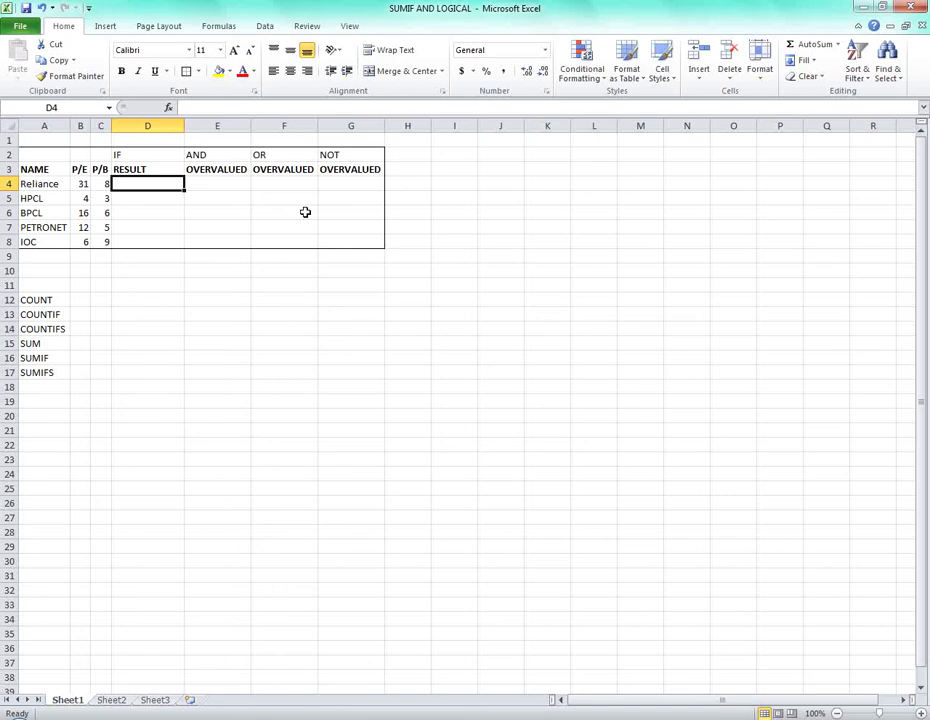
text(=)
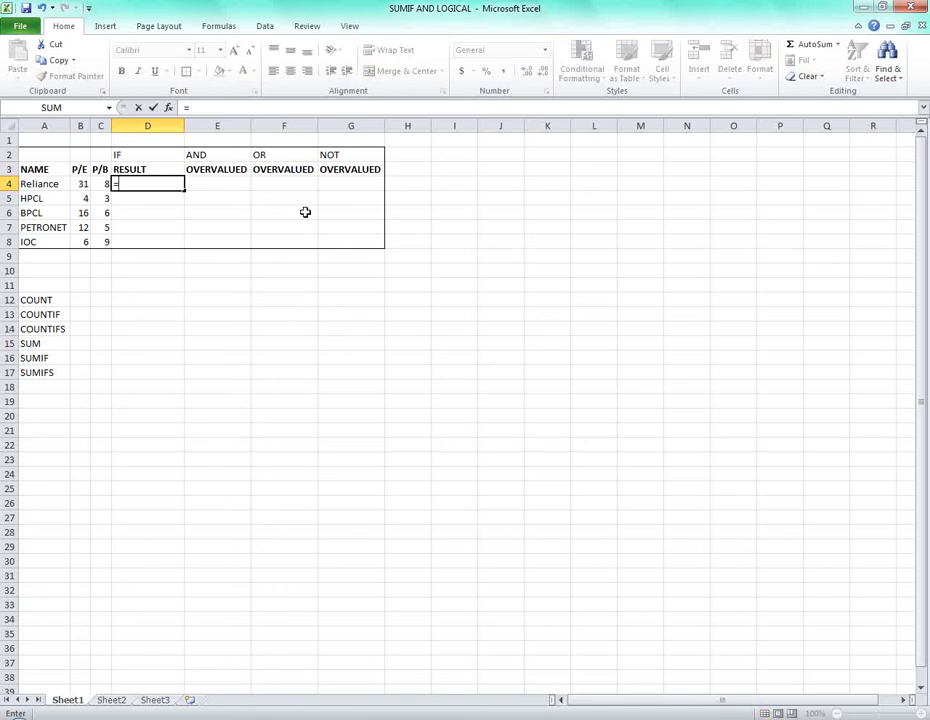
text(IF)
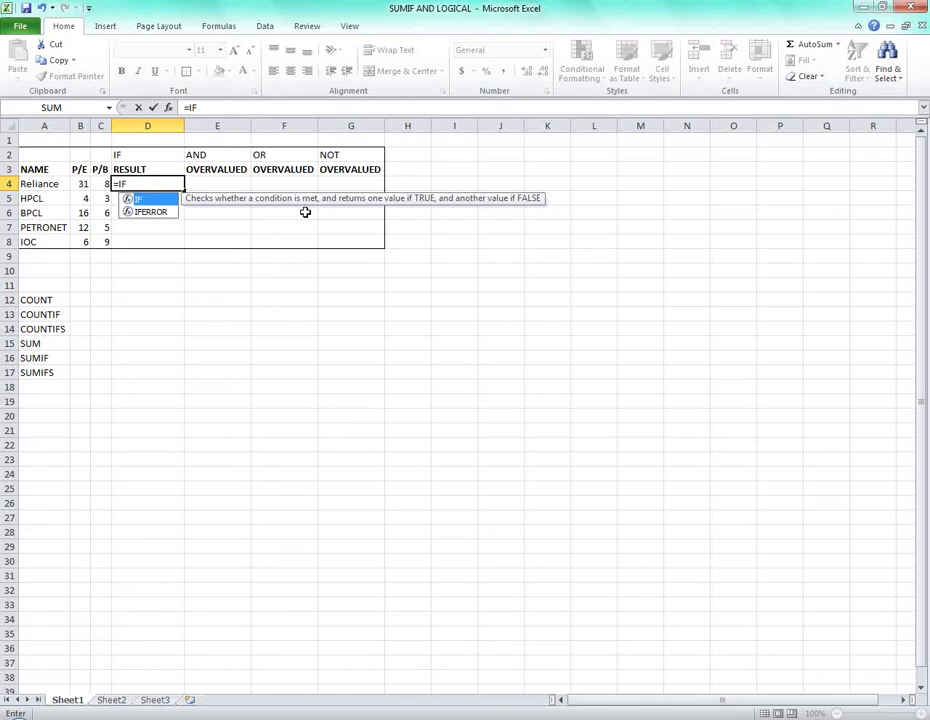
text(()
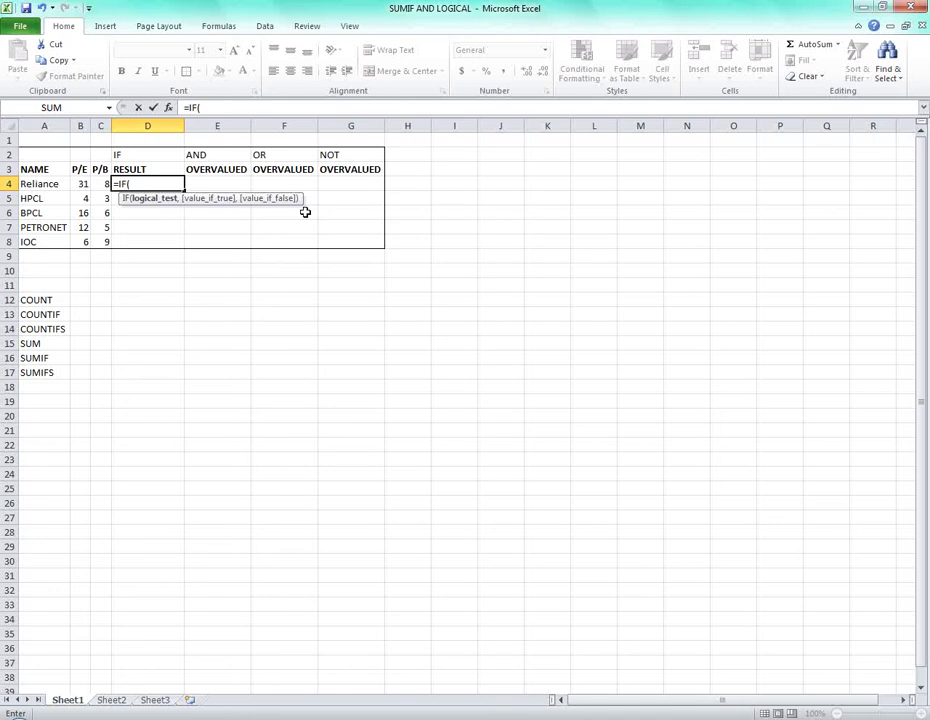
key(Left)
key(Left)
text(>10)
text(,)
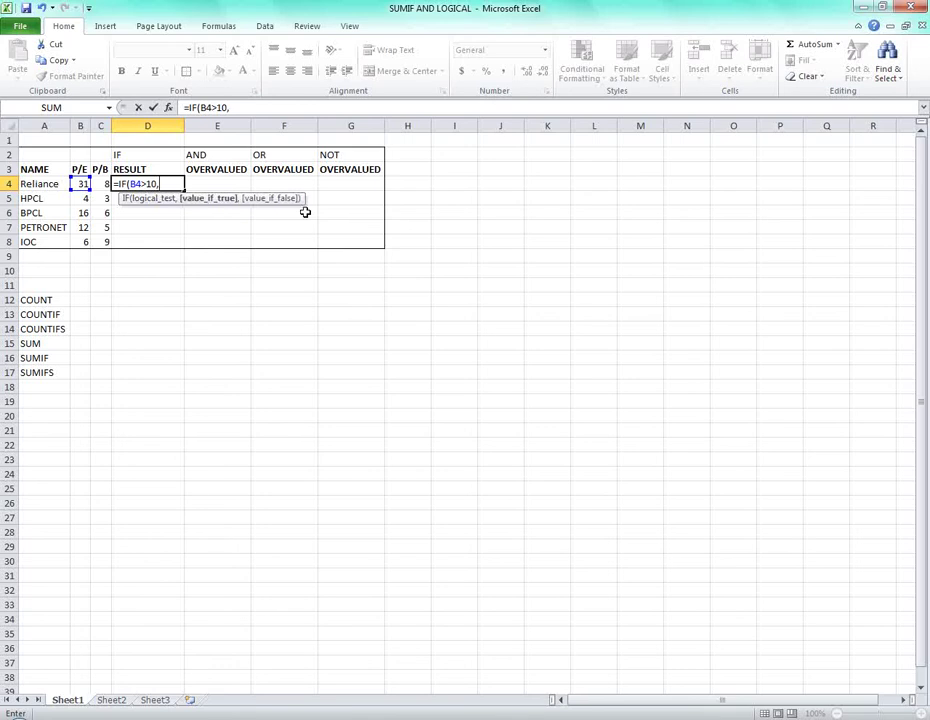
text("OVERVALUED)
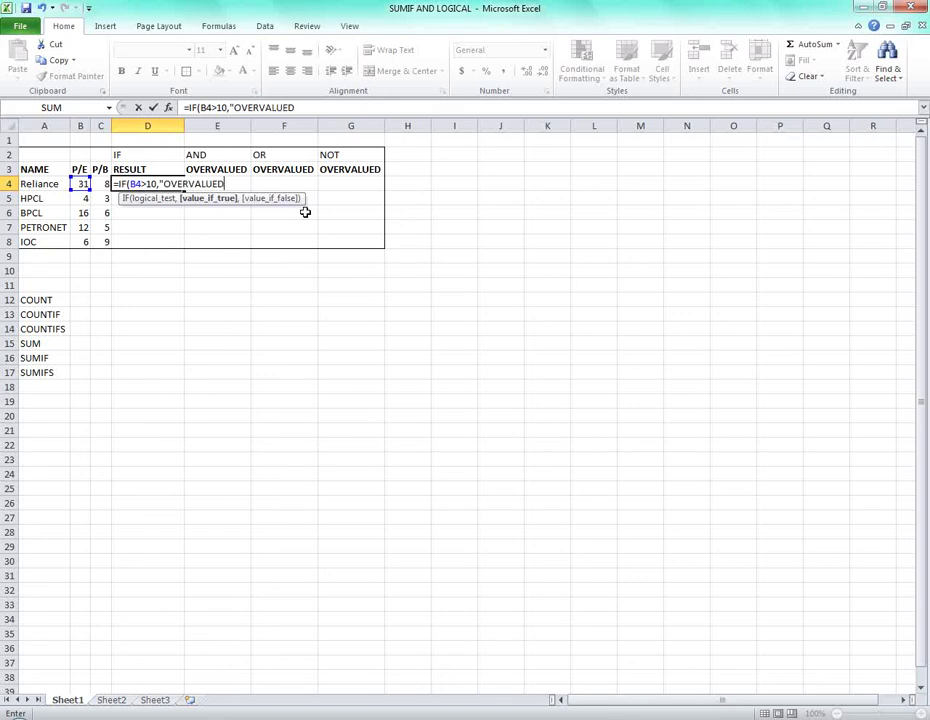
text(",)
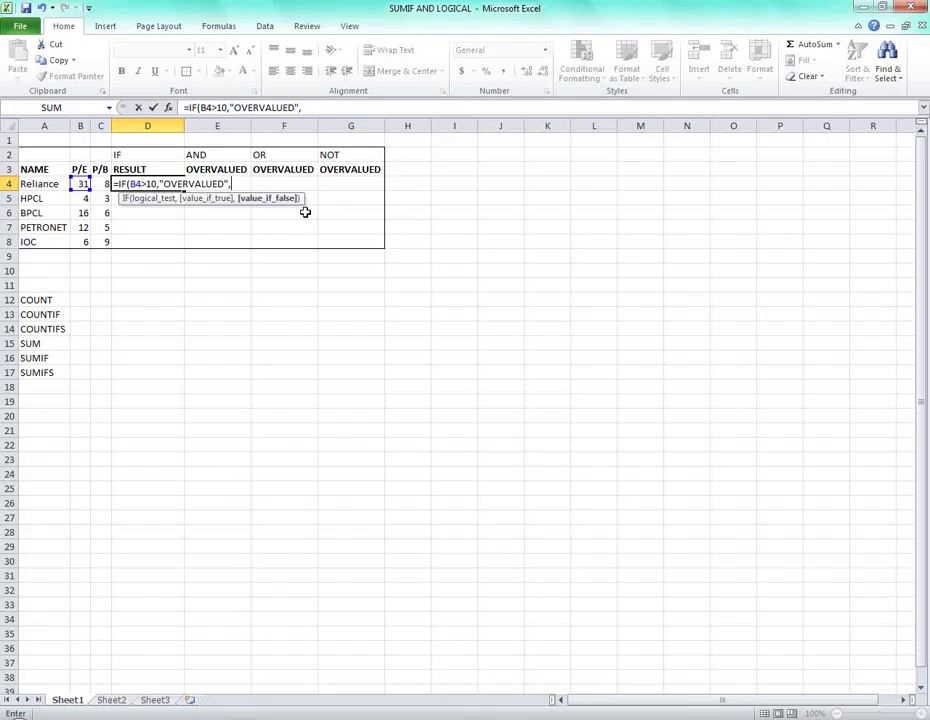
text("UND)
text(ERVALUED)
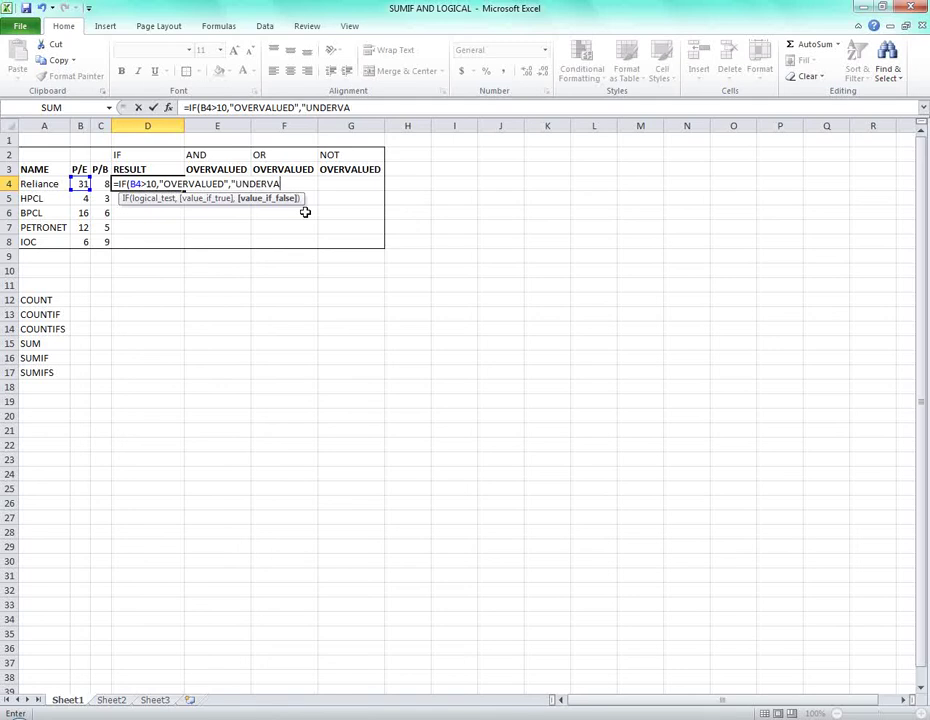
text(")
key(Tab)
- Check Reliance's P/E value in B4 against the IF formula and its result in D4
key(Left)
key(Left)
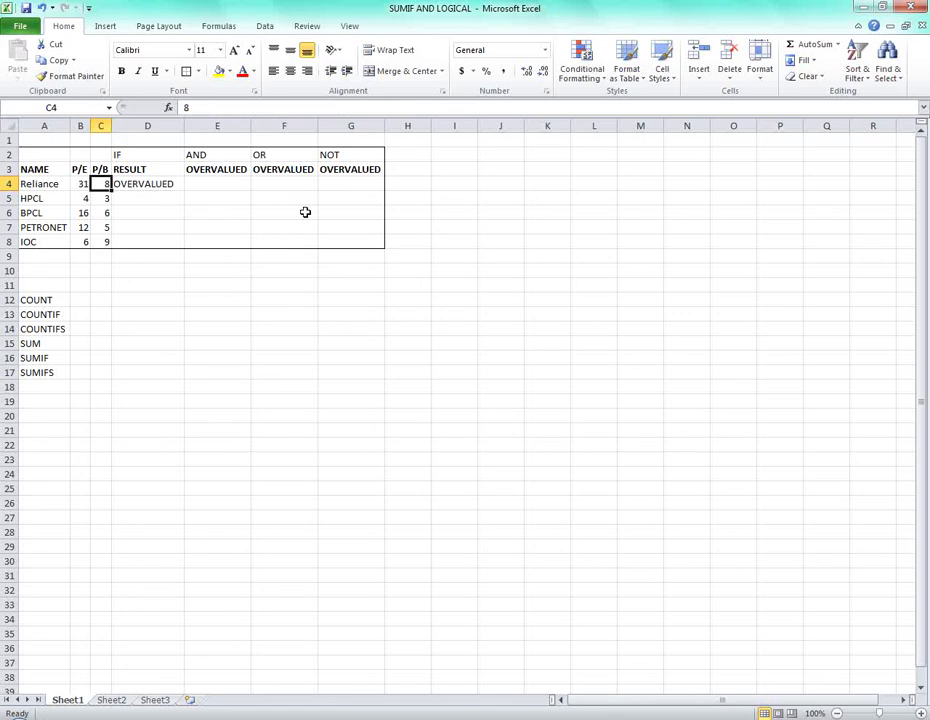
key(Left)
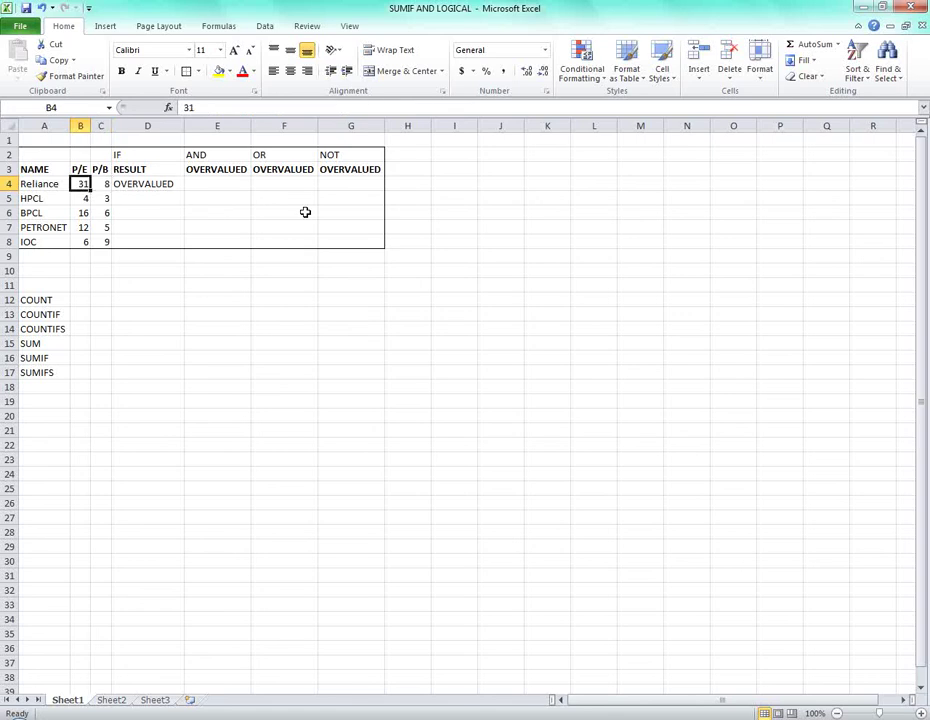
key(Right)
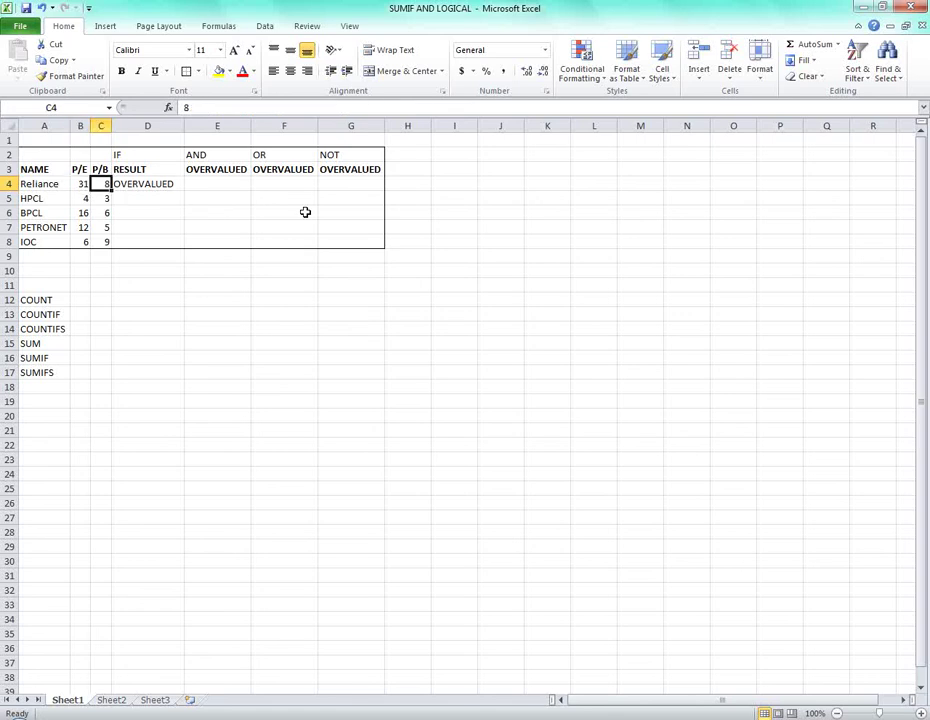
key(Right)
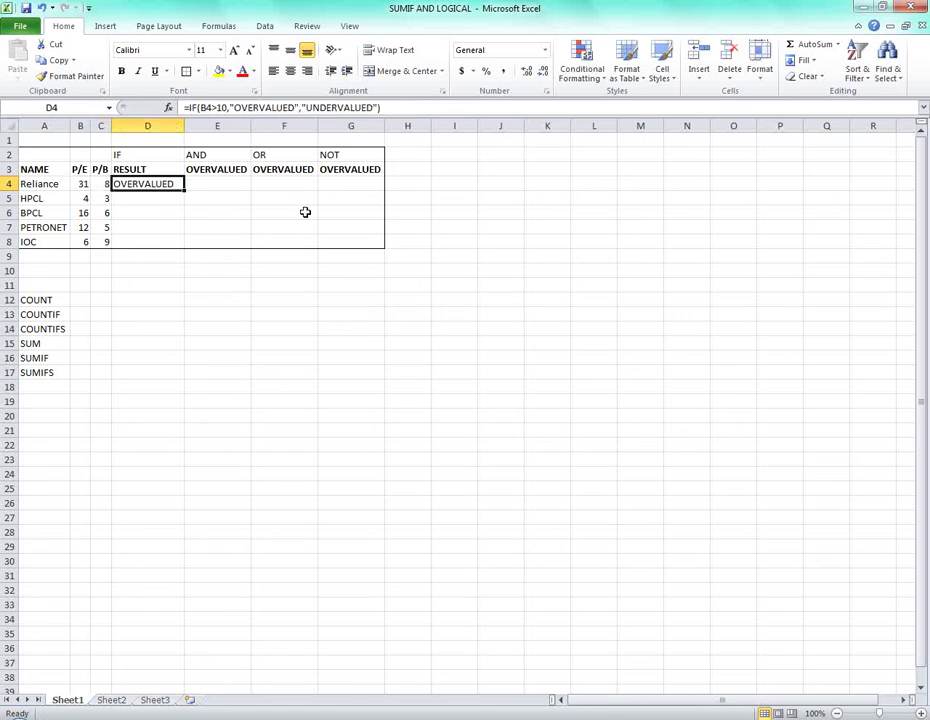
key(F2)
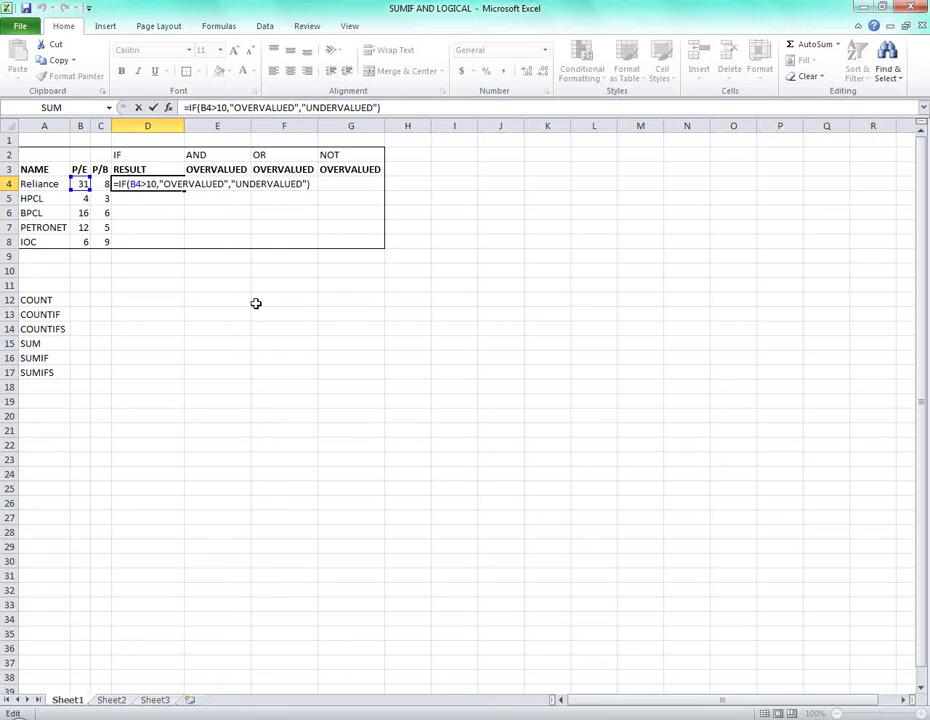
key(Escape)
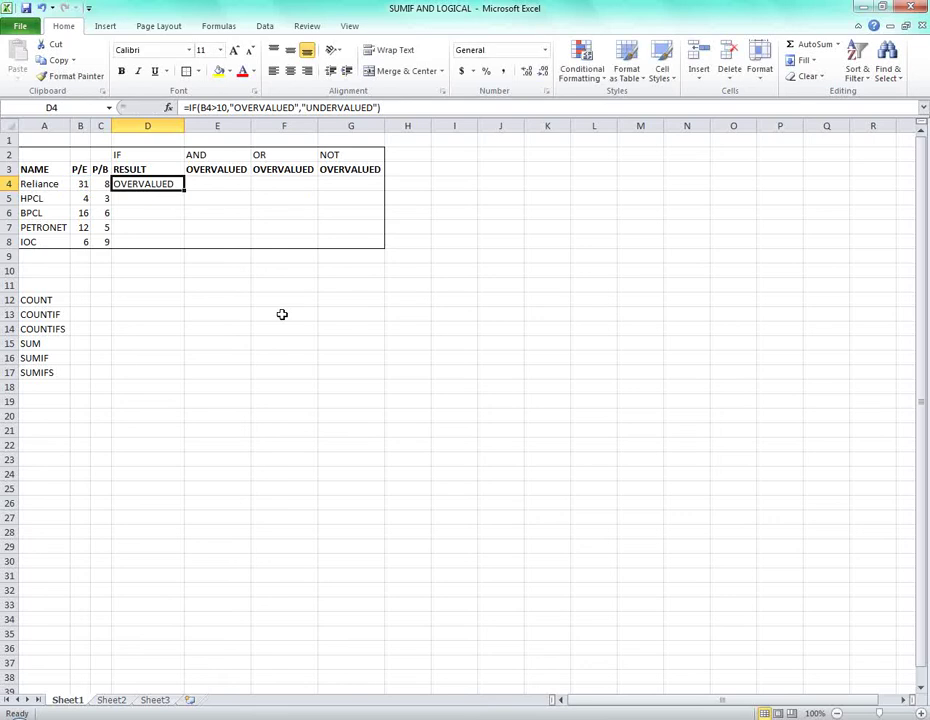
click(82, 183)
click(143, 184)
- Enter the formula =AND(B4>10,C4>6) in cell E4 for Reliance
click(239, 181)
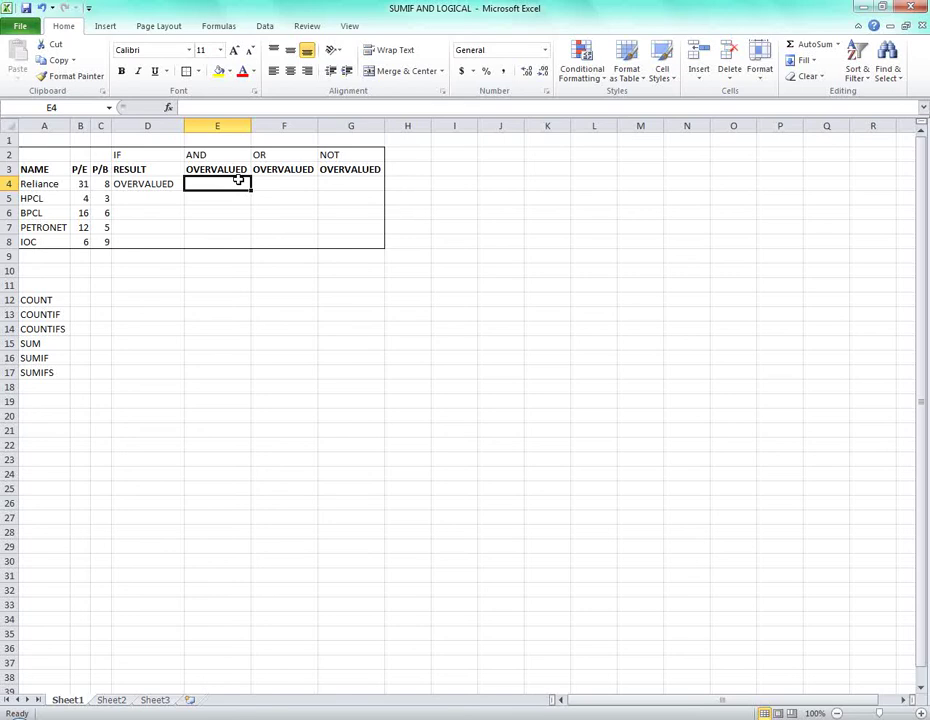
text(=)
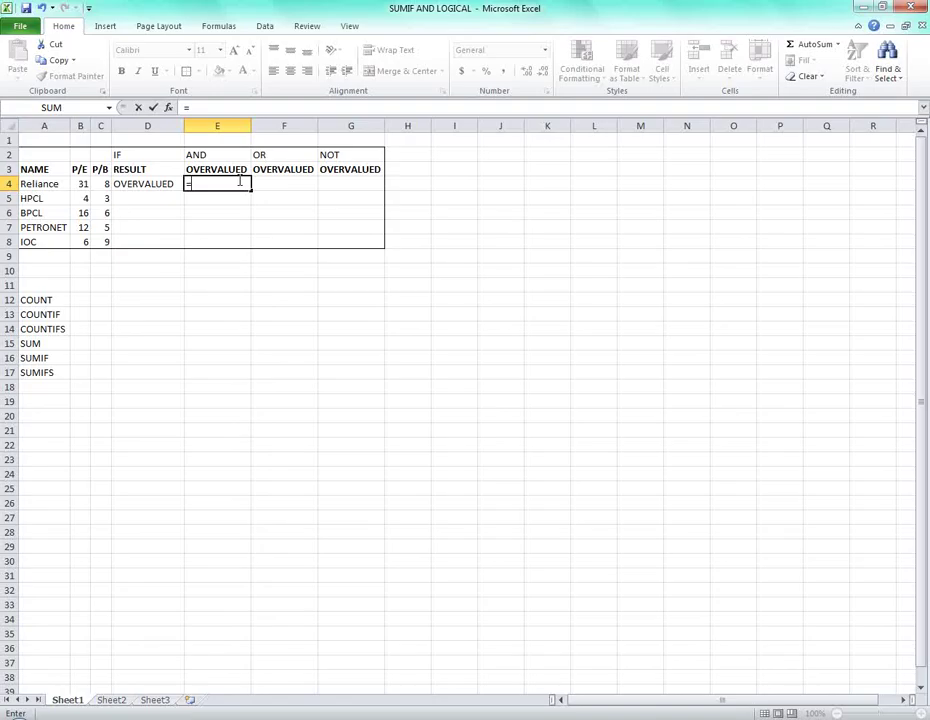
text(AND)
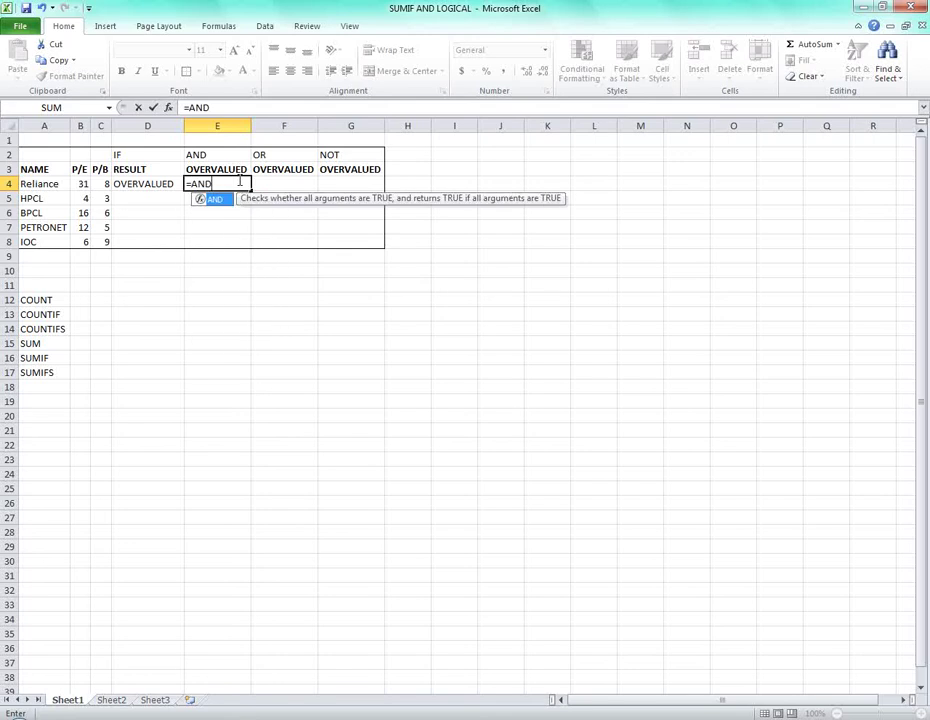
text(()
key(Left)
key(Left)
key(Left)
text(>)
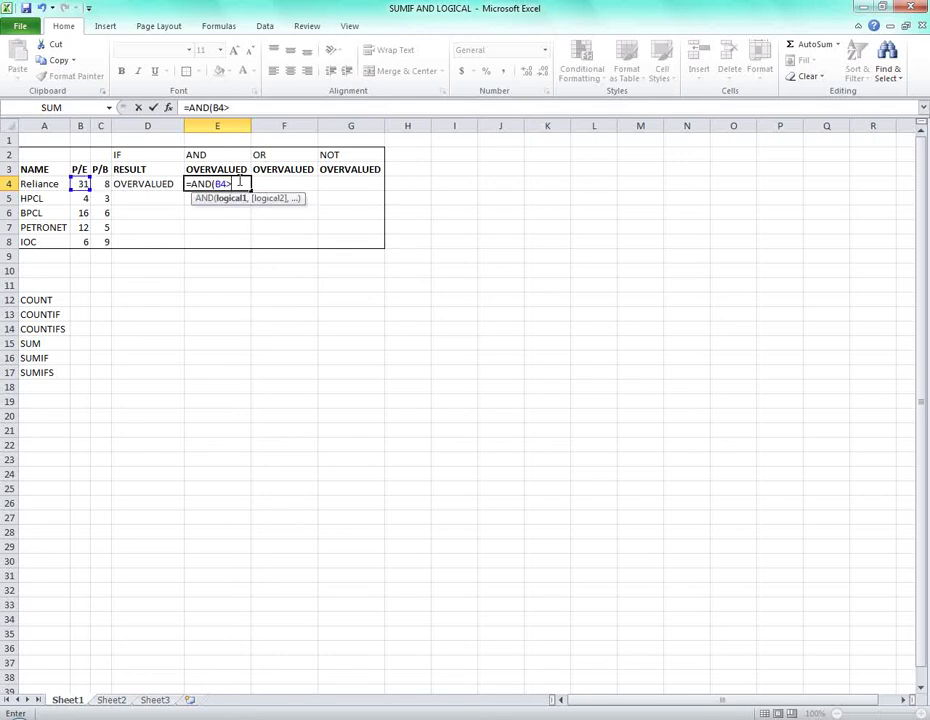
text(10,)
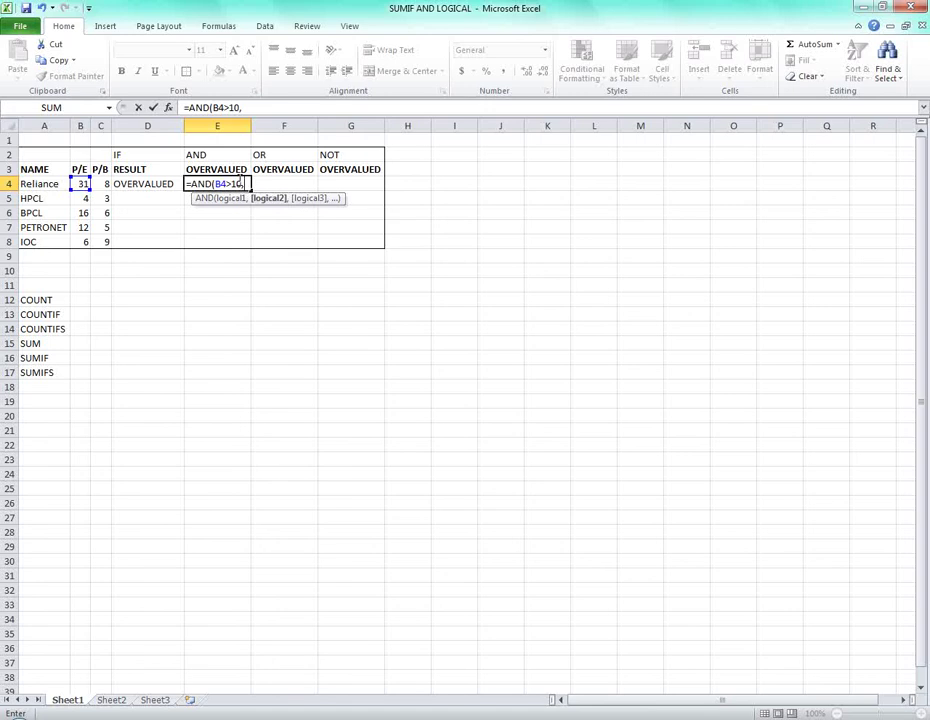
key(Left)
key(Left)
text(>6)
text())
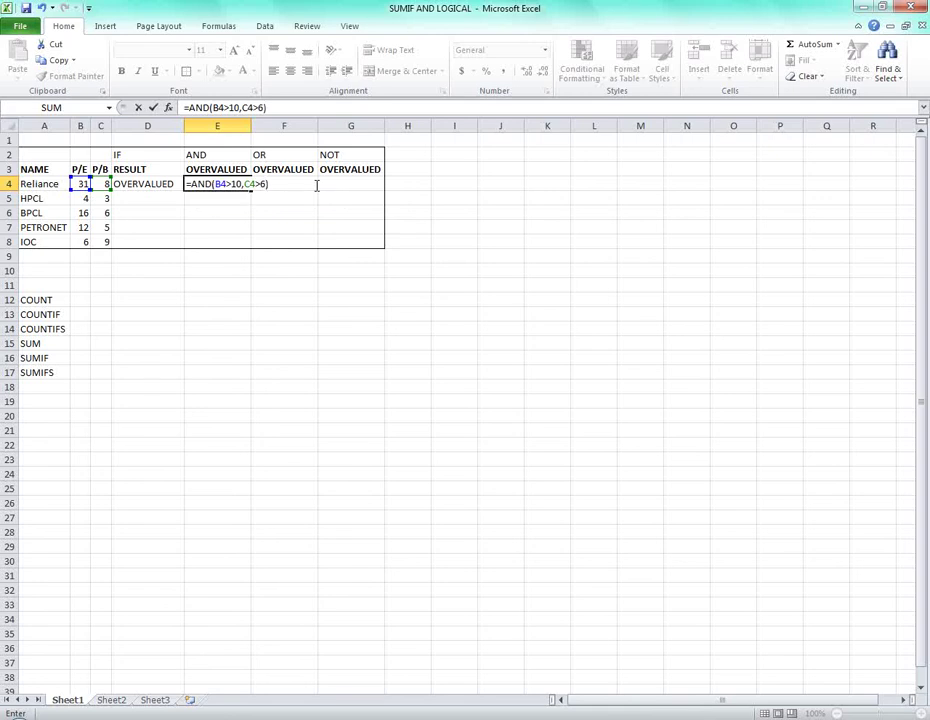
key(Return)
- Review the AND formula and its result in cell E4
key(Up)
key(Up)
key(Down)
key(Left)
key(Right)
key(Right)
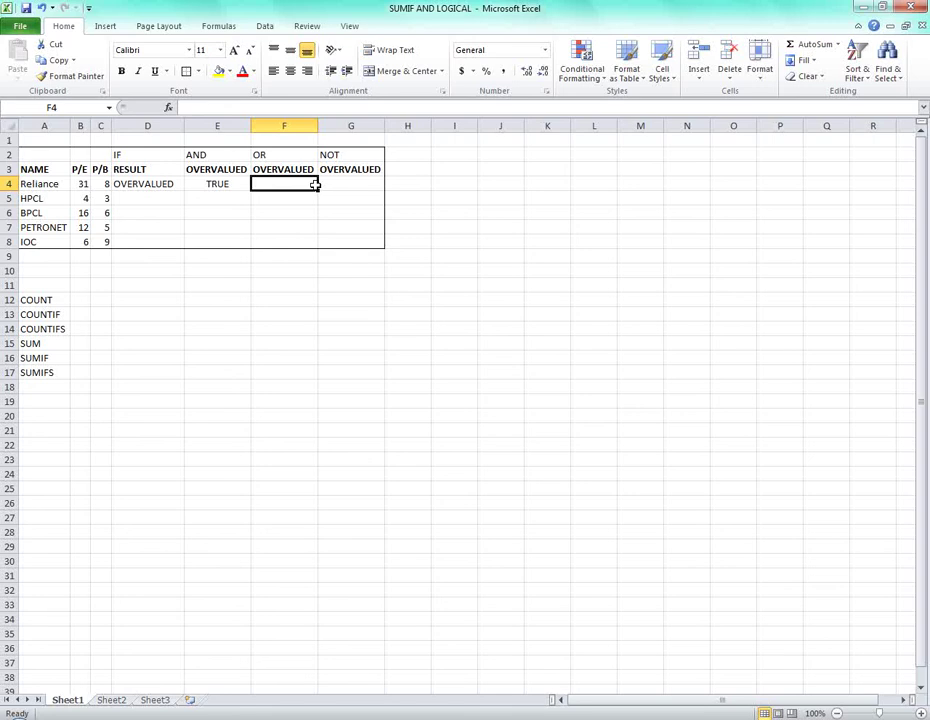
key(Left)
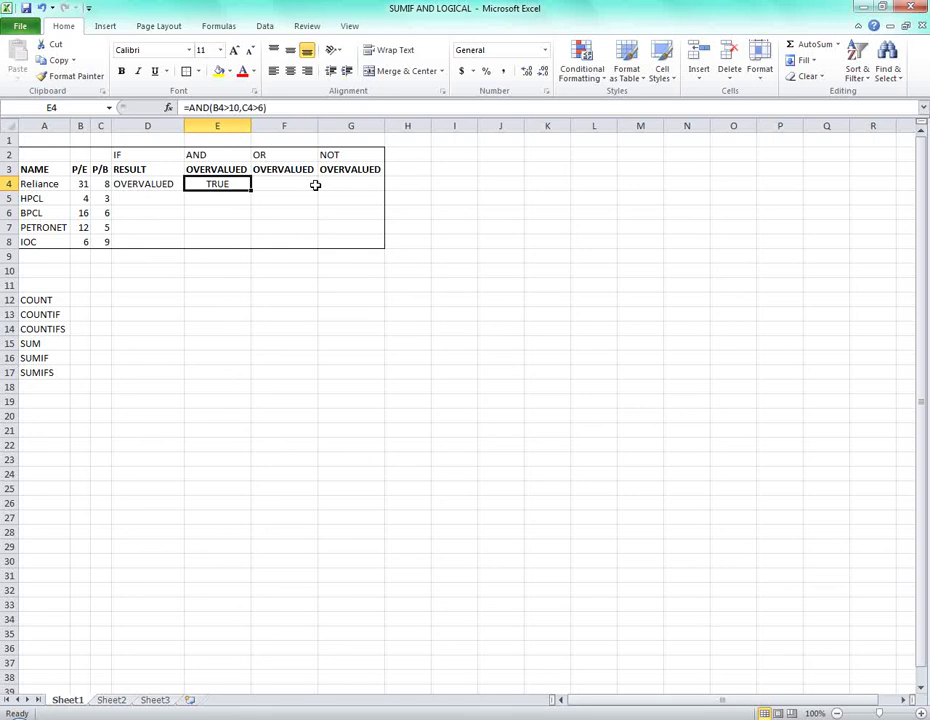
- Enter the formula =OR(B4>10,C4>6) in cell F4 for Reliance
click(315, 185)
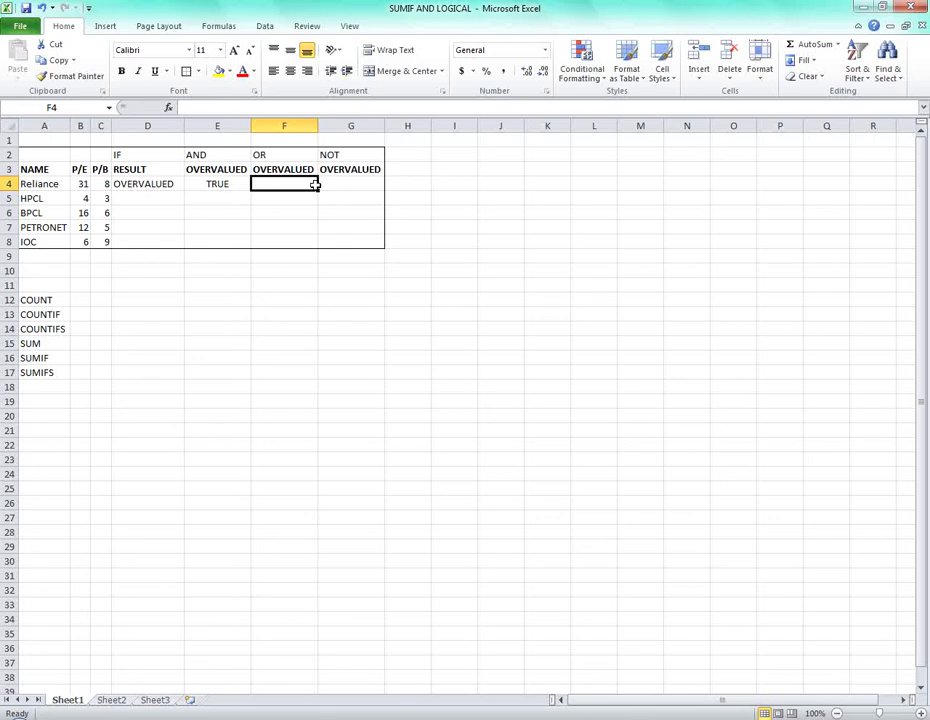
text(=OR()
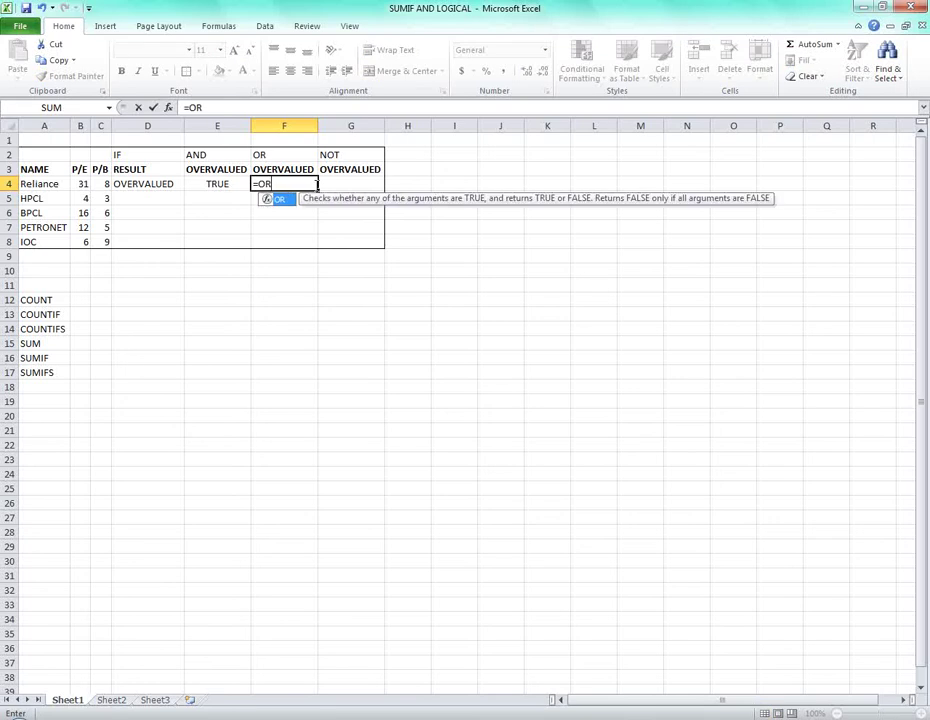
key(Left)
key(Left)
key(Left)
key(Left)
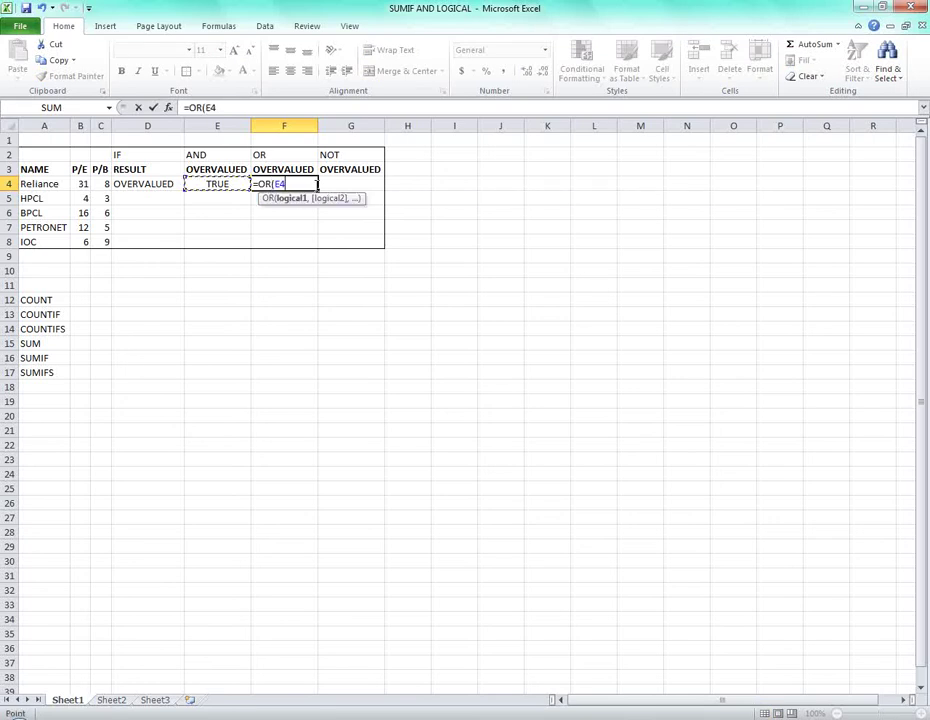
text(>)
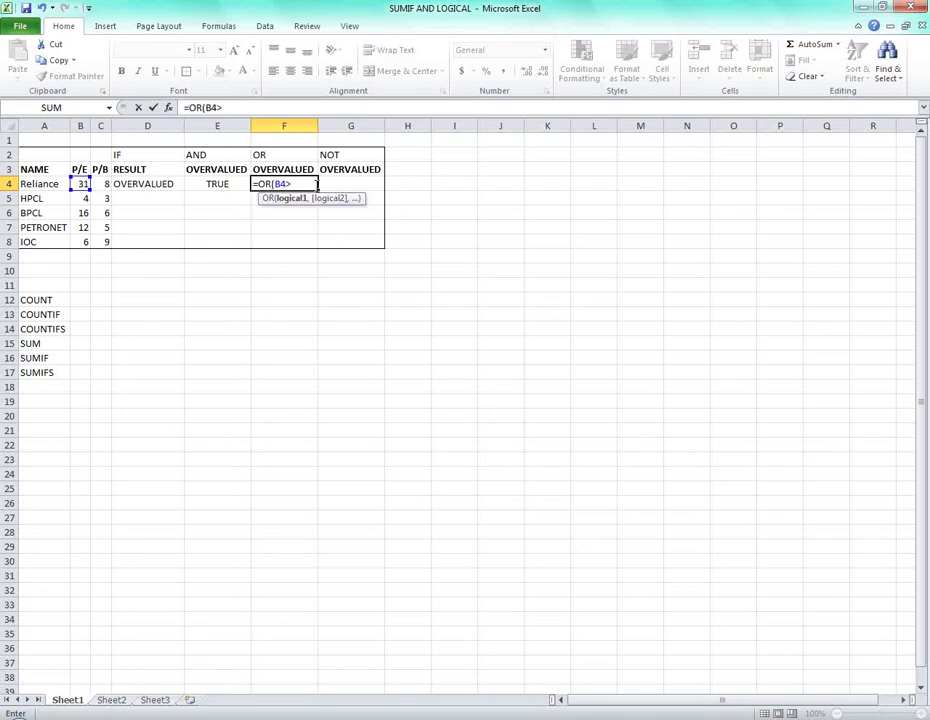
text(10,)
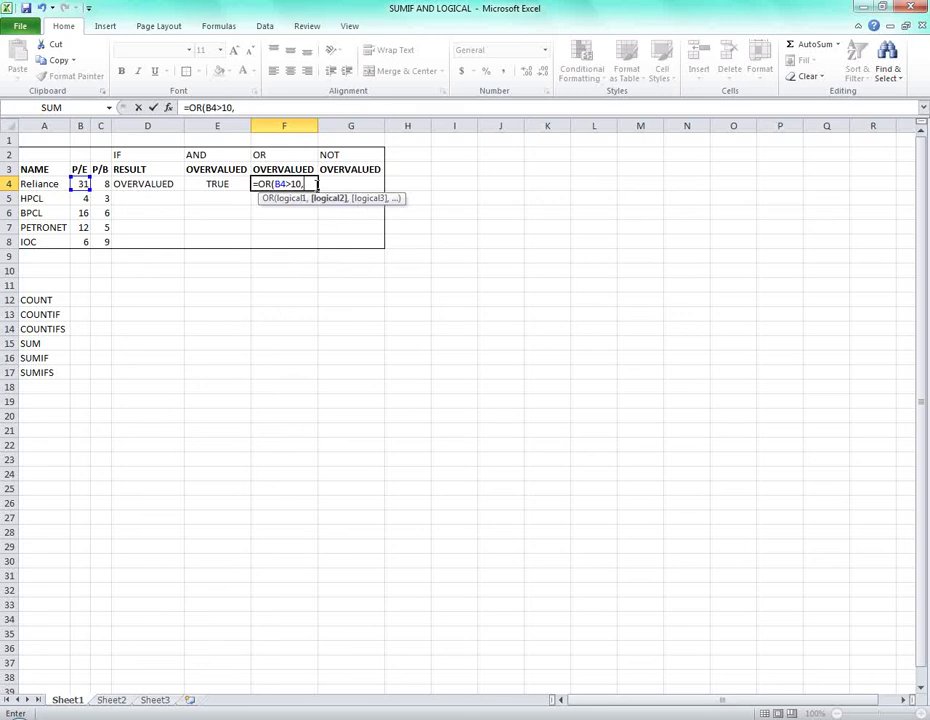
key(Left)
key(Left)
key(Left)
text(>6))
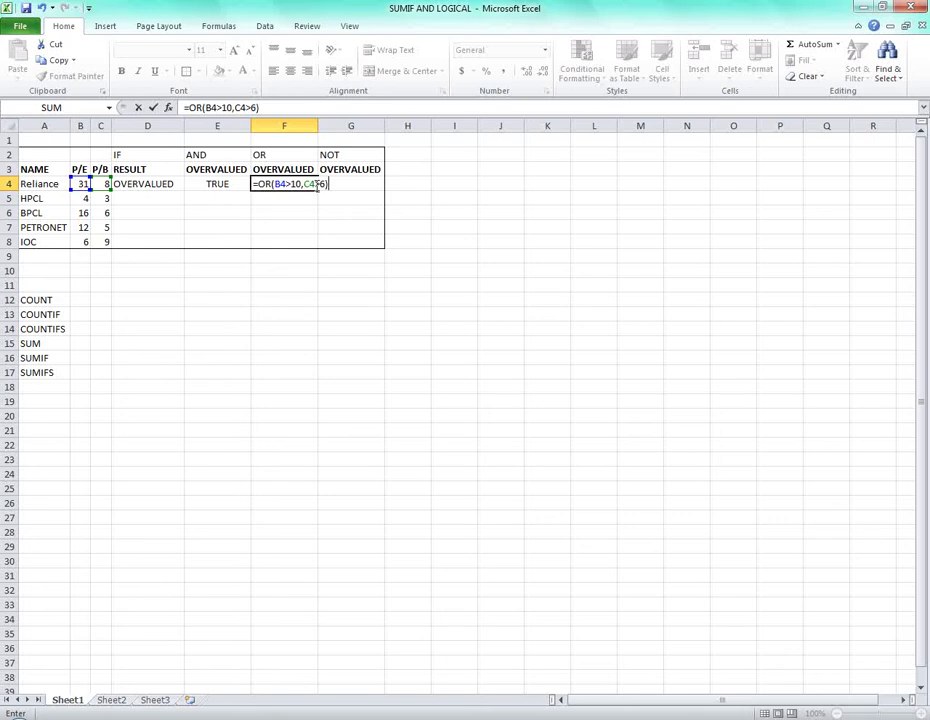
key(Return)
click(314, 185)
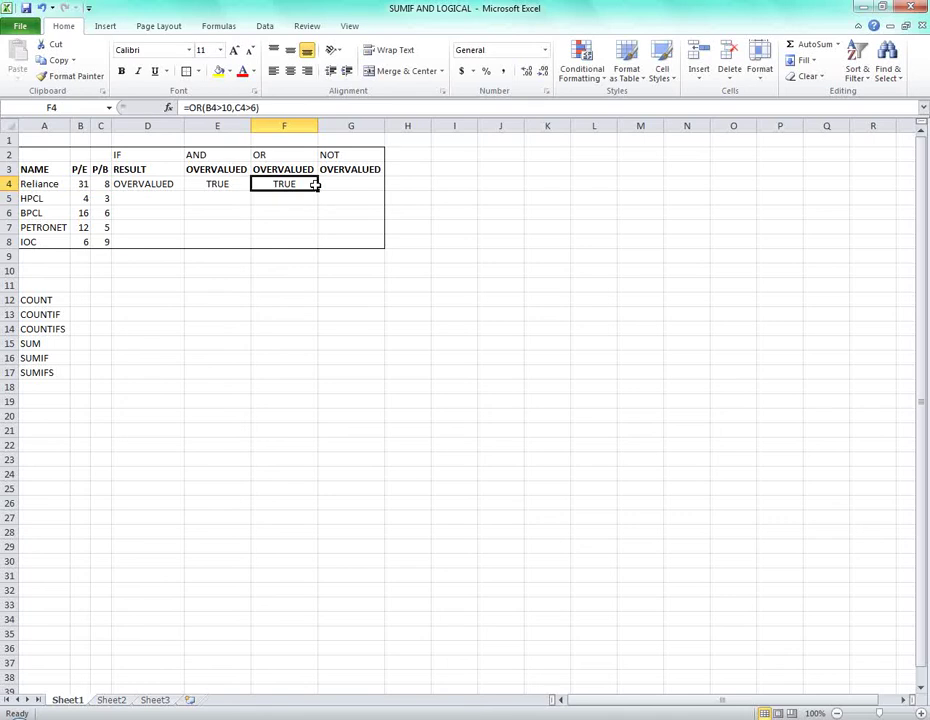
- Enter the formula =NOT(F4) in cell G4 for Reliance
key(Right)
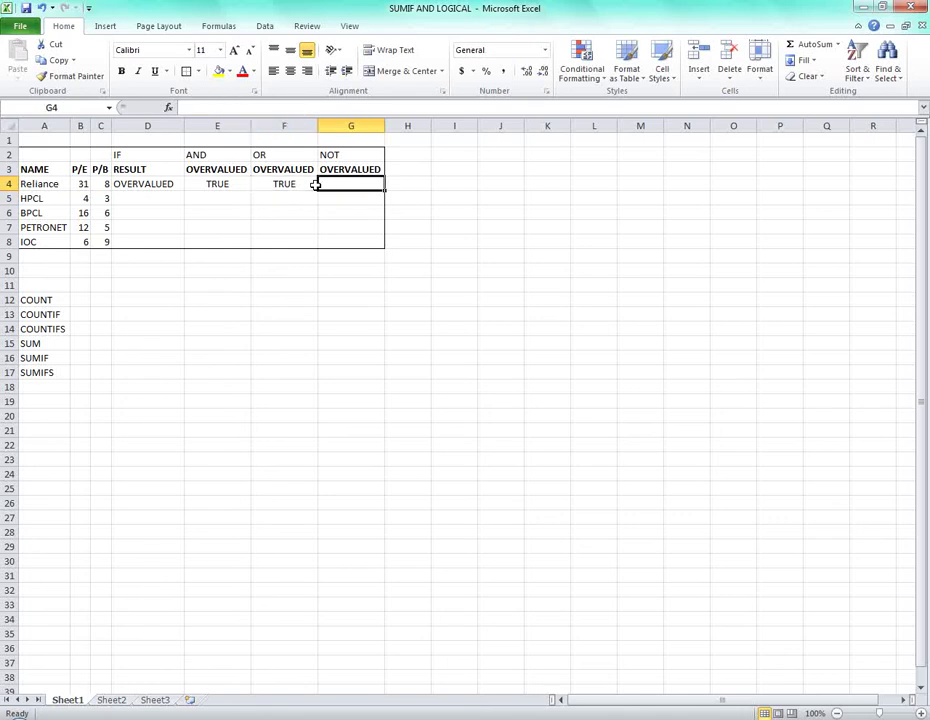
text(=)
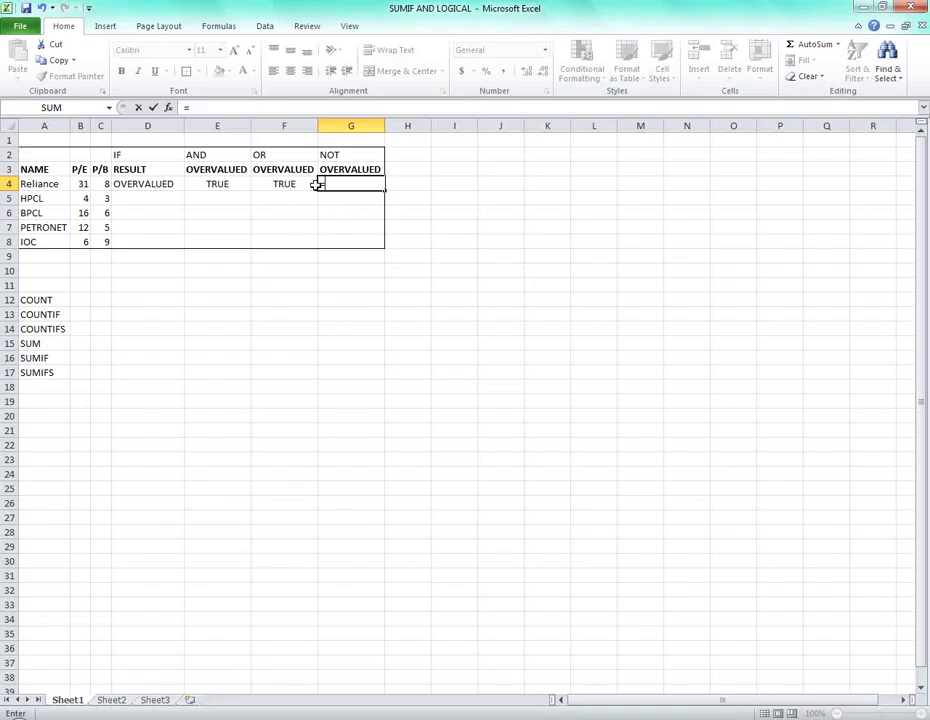
text(NOT()
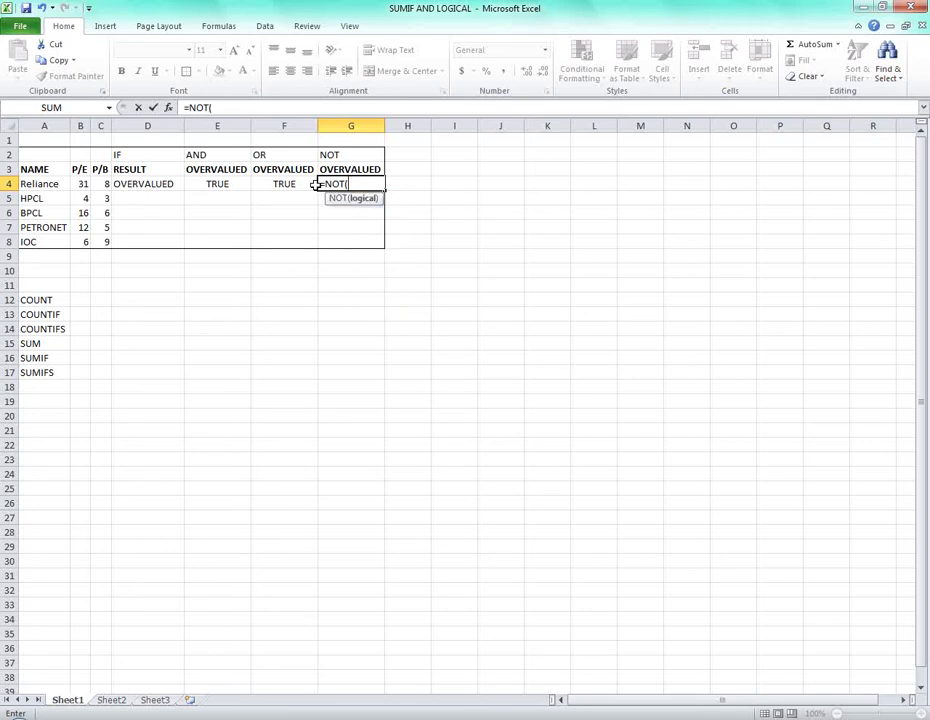
click(312, 185)
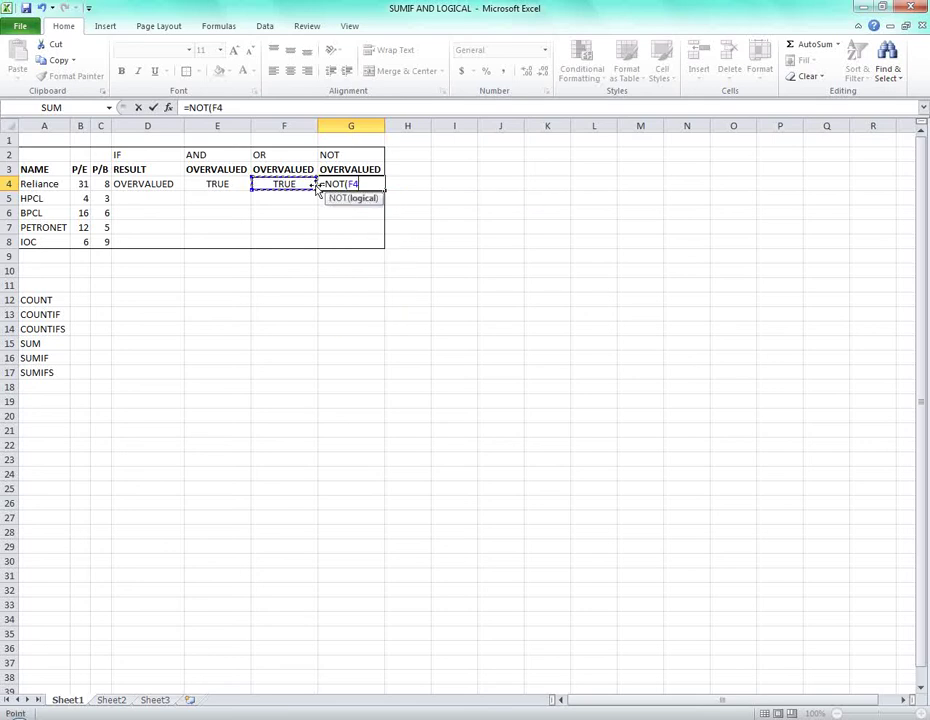
text())
key(Return)
- Copy Reliance's four logical formulas in D4:G4
key(Left)
key(Up)
key(Left)
key(Left)
key(Left)
key(Left)
key(Left)
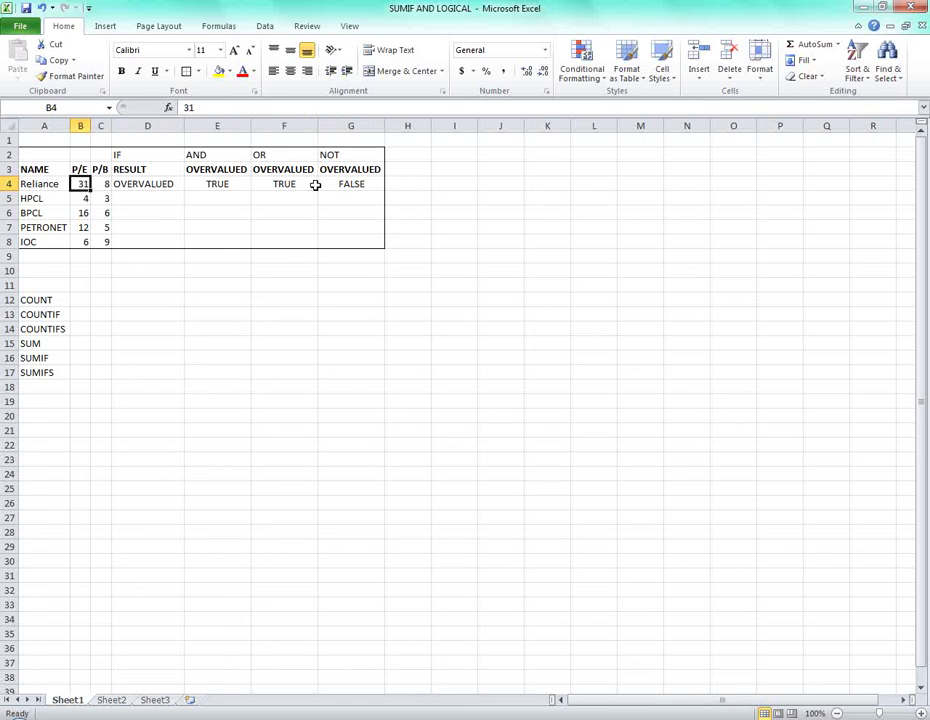
key(Right)
key(Right)
key(Right)
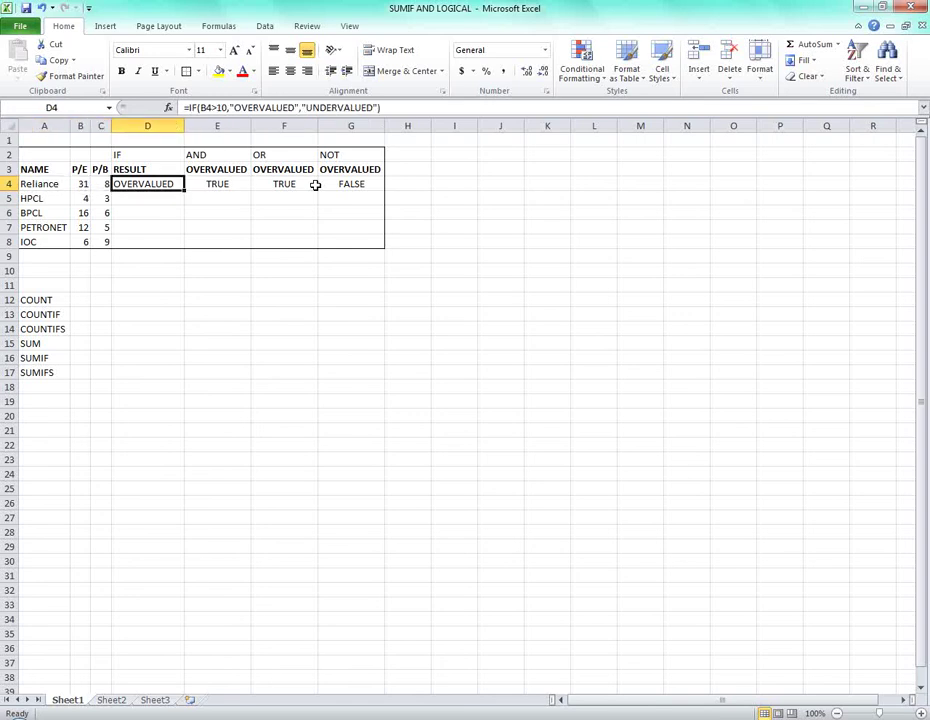
key(shift+Right)
key(shift+Right)
key(shift+Right)
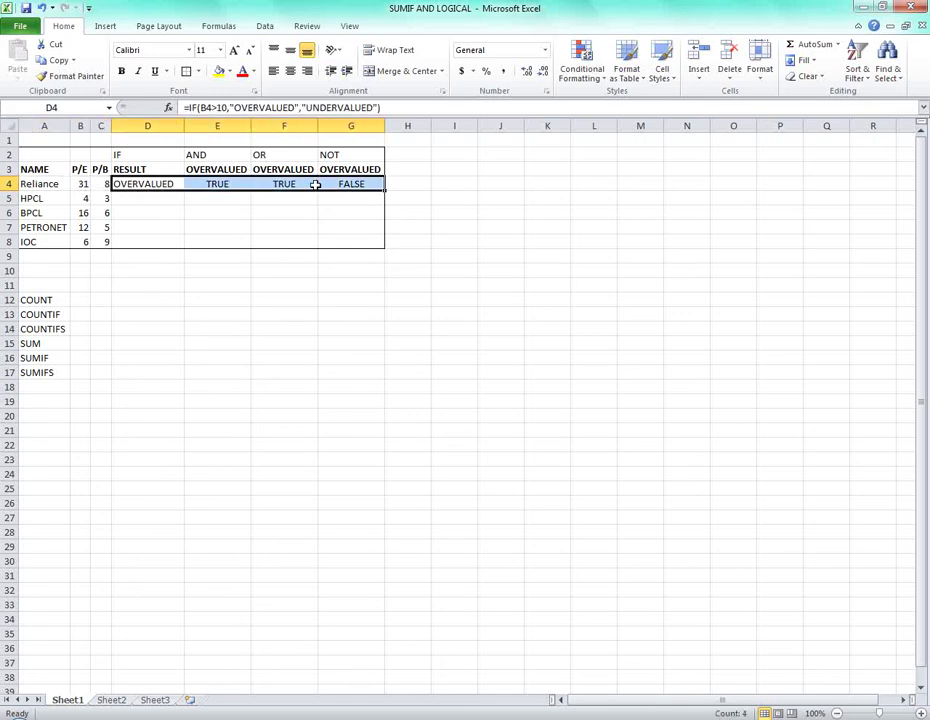
key(ctrl+c)
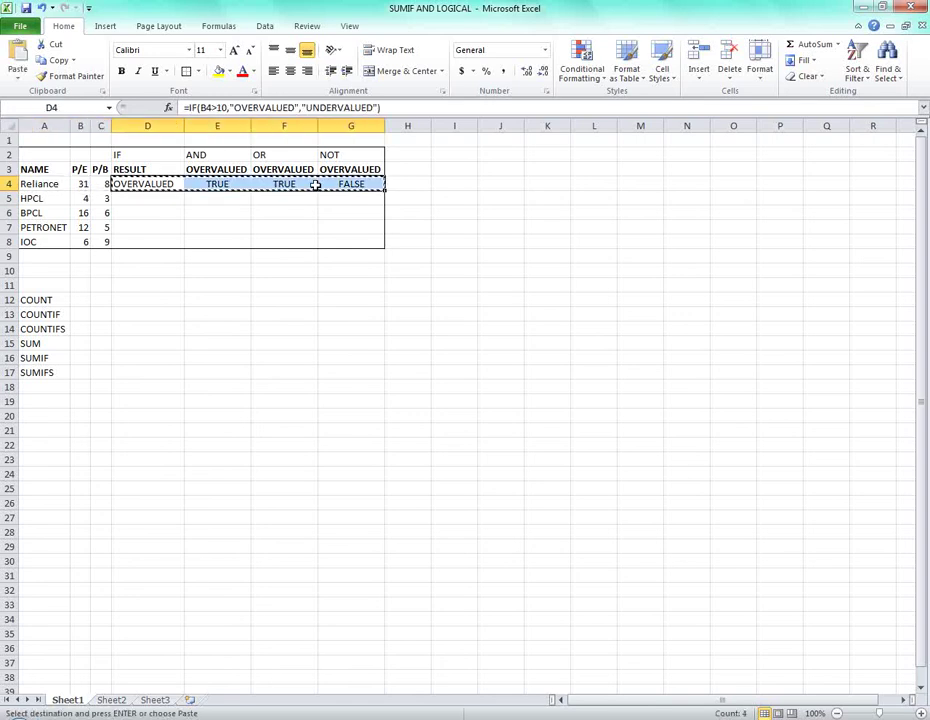
- Paste only the copied formulas into D5:G8 for the remaining four stocks, and clear the copy selection
key(Down)
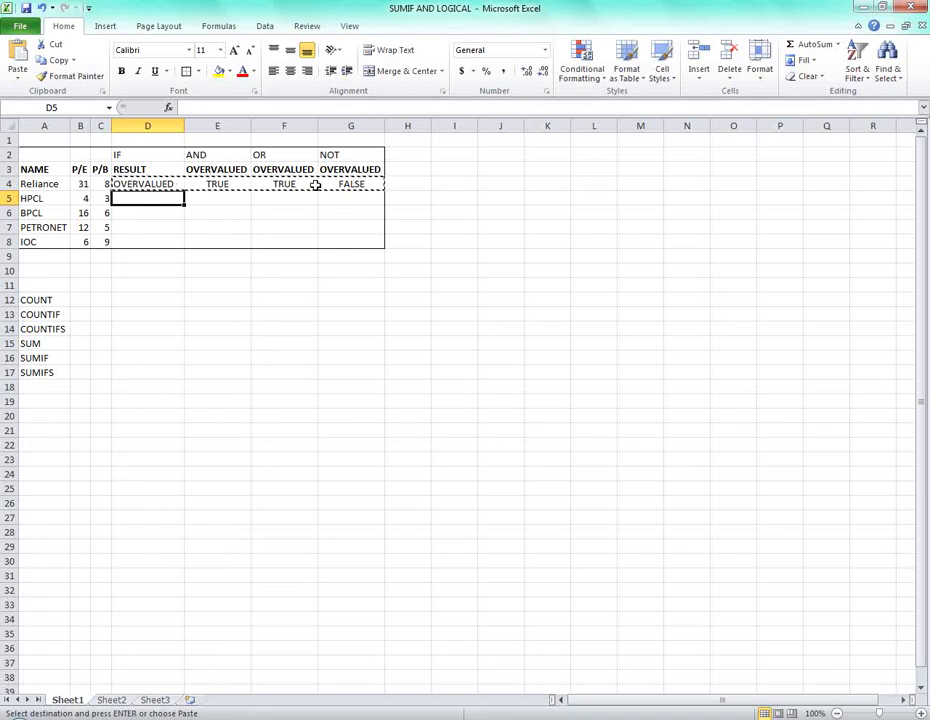
key(shift+Down)
key(shift+Down)
key(shift+Down)
key(shift+Right)
key(shift+Right)
key(shift+Right)
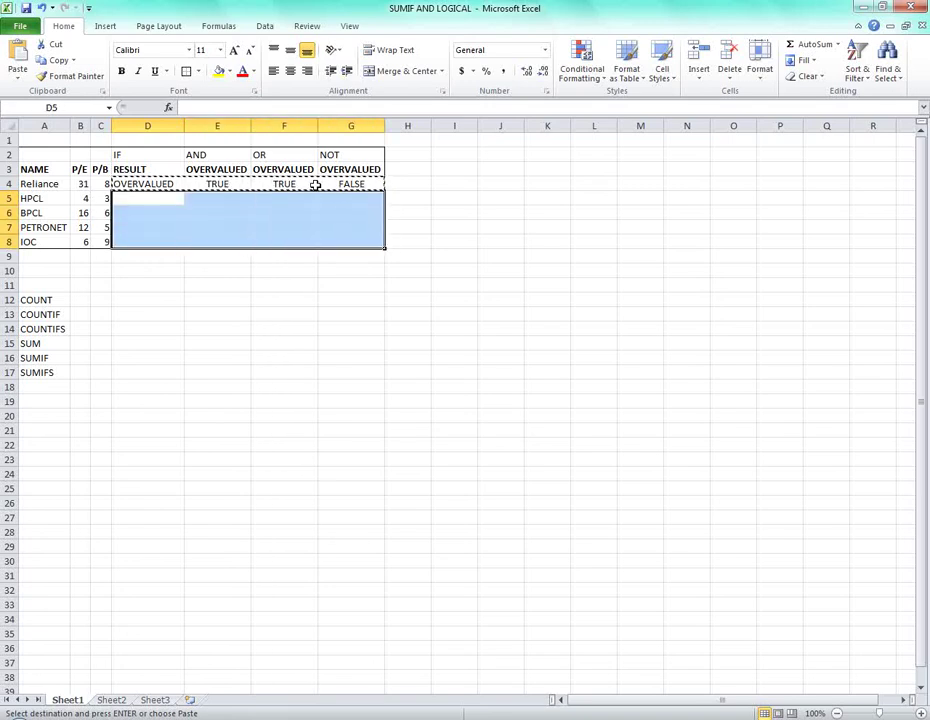
key(ctrl+alt+v)
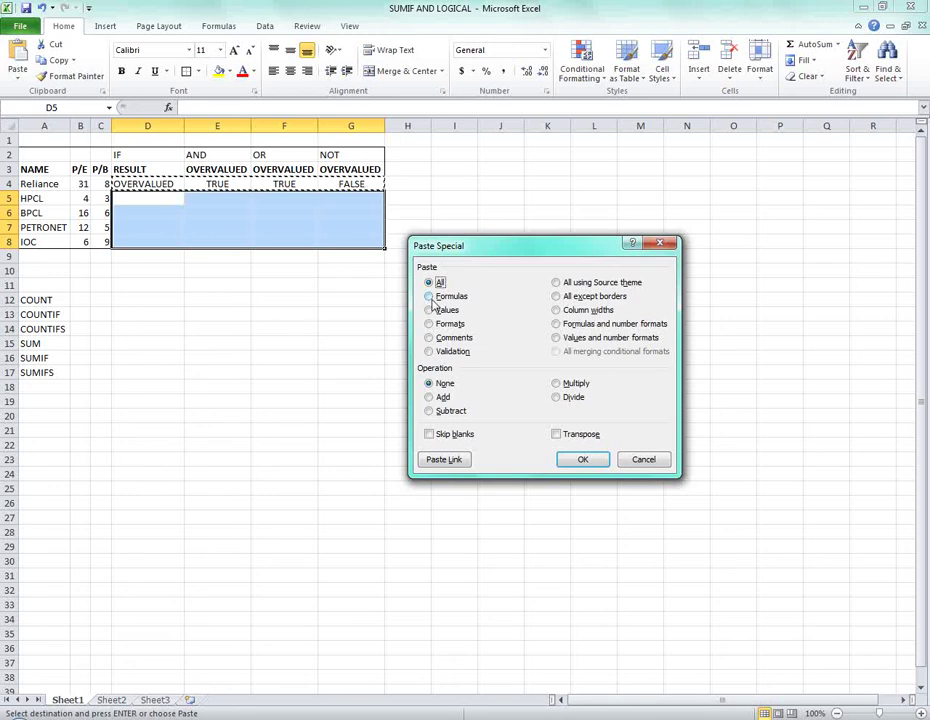
click(432, 300)
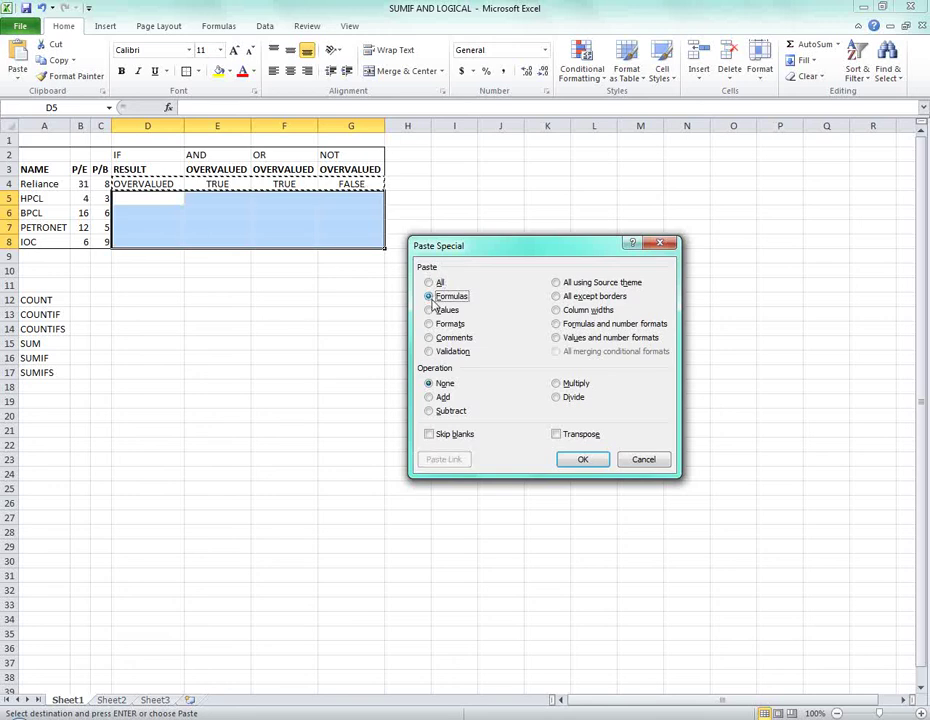
click(576, 462)
click(241, 311)
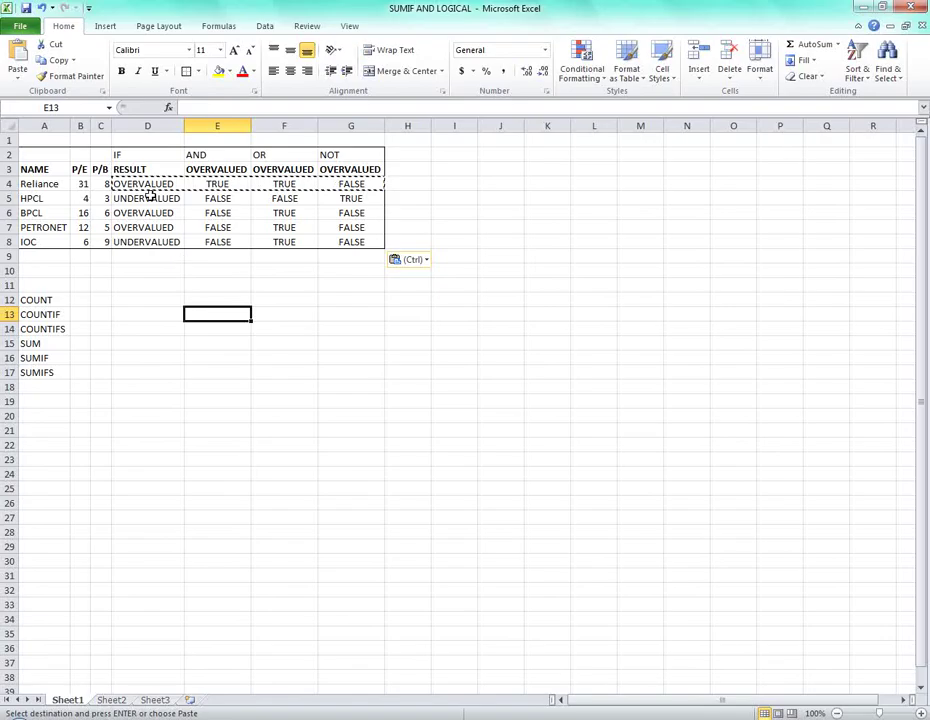
click(166, 270)
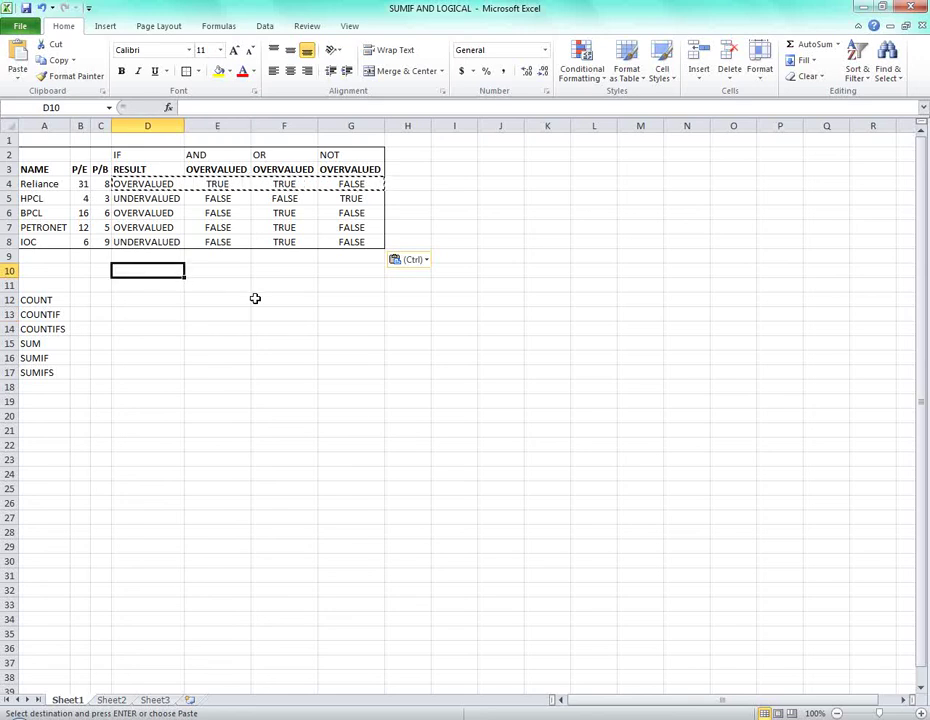
key(Escape)
- Look over the IF, AND, OR and NOT formulas across the stock rows in columns D to G
click(150, 186)
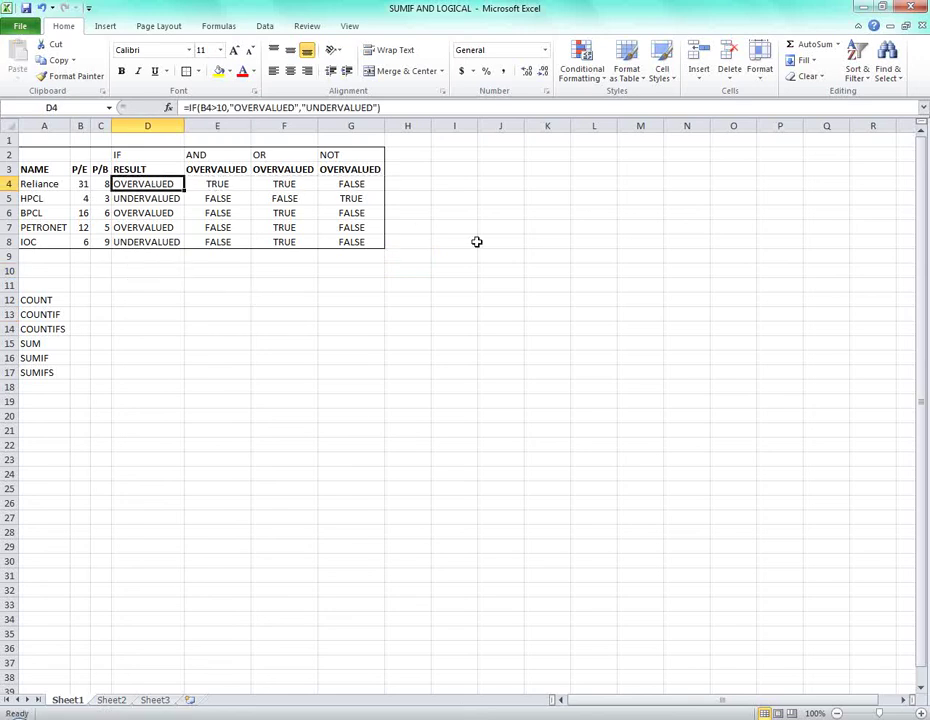
key(Down)
key(Down)
key(Down)
key(Down)
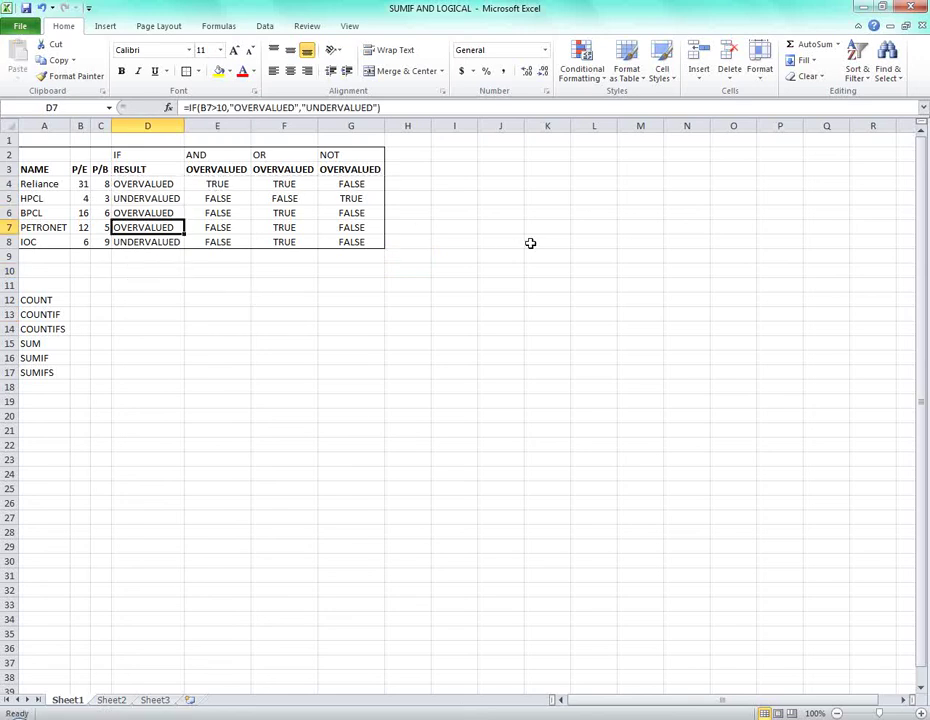
key(Right)
key(Up)
key(Up)
key(Up)
key(Up)
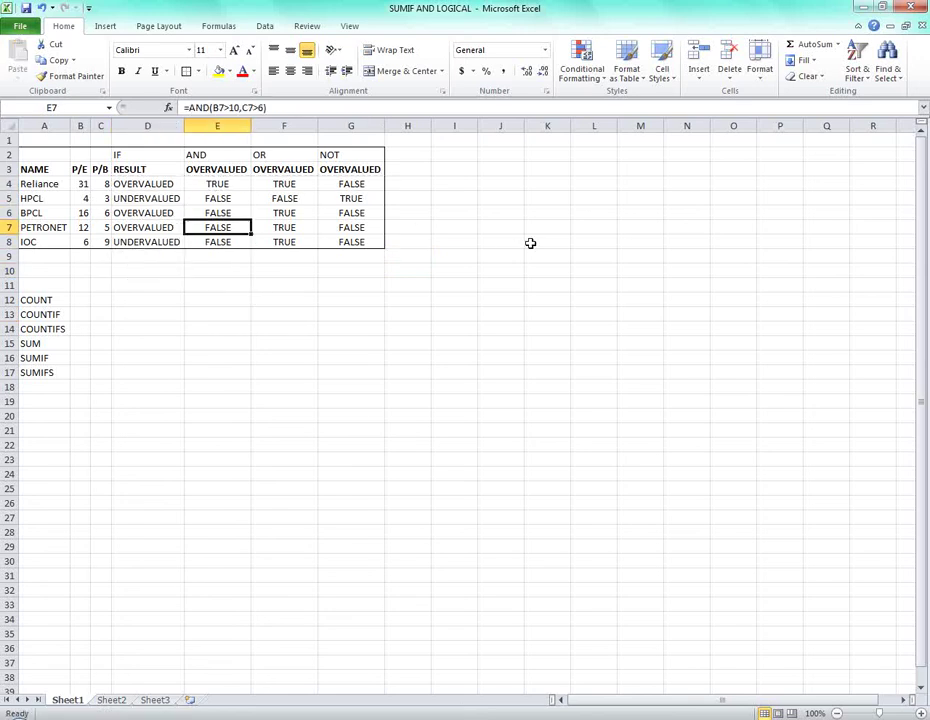
key(Right)
key(Right)
key(Left)
key(Left)
key(Left)
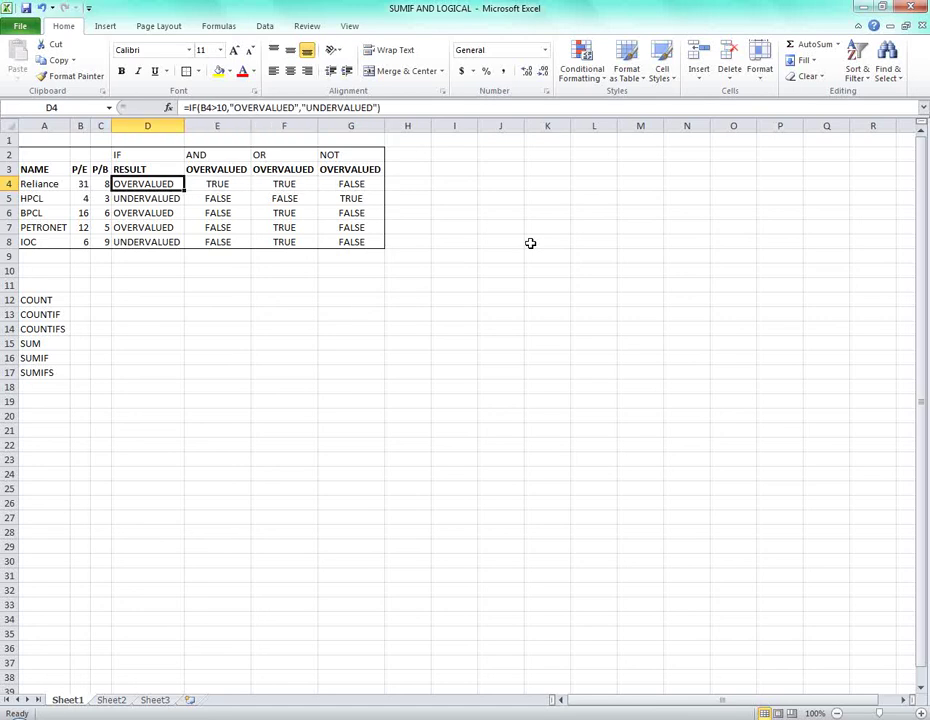
- Compare HPCL's P/E and P/B values in B5 and C5 with the IF formula in D5
key(Down)
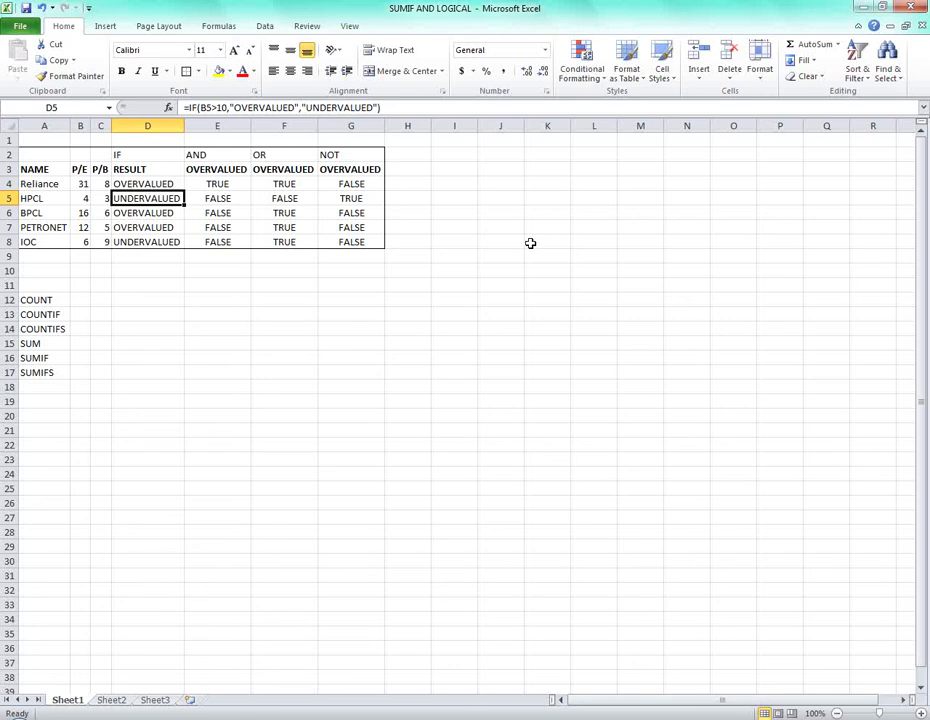
key(Left)
key(Left)
key(Right)
key(Right)
key(Left)
key(Left)
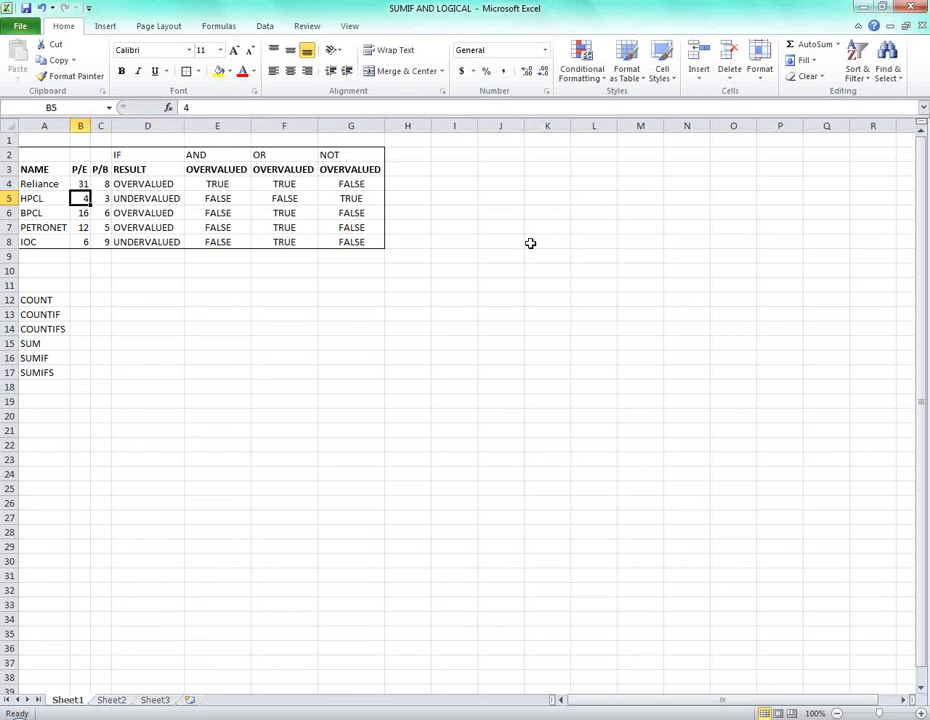
key(Right)
key(Right)
key(Left)
key(Left)
key(Right)
key(Right)
- Examine the AND formulas in E5:E8 against the IF result for HPCL
key(Right)
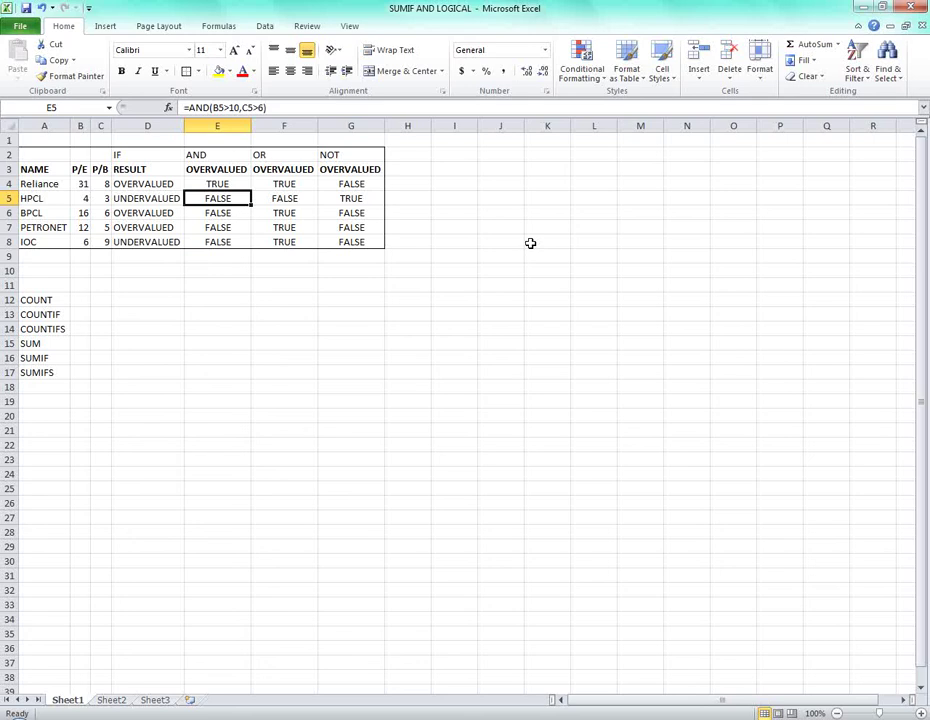
key(Left)
key(Left)
key(Right)
key(Right)
key(Left)
key(Left)
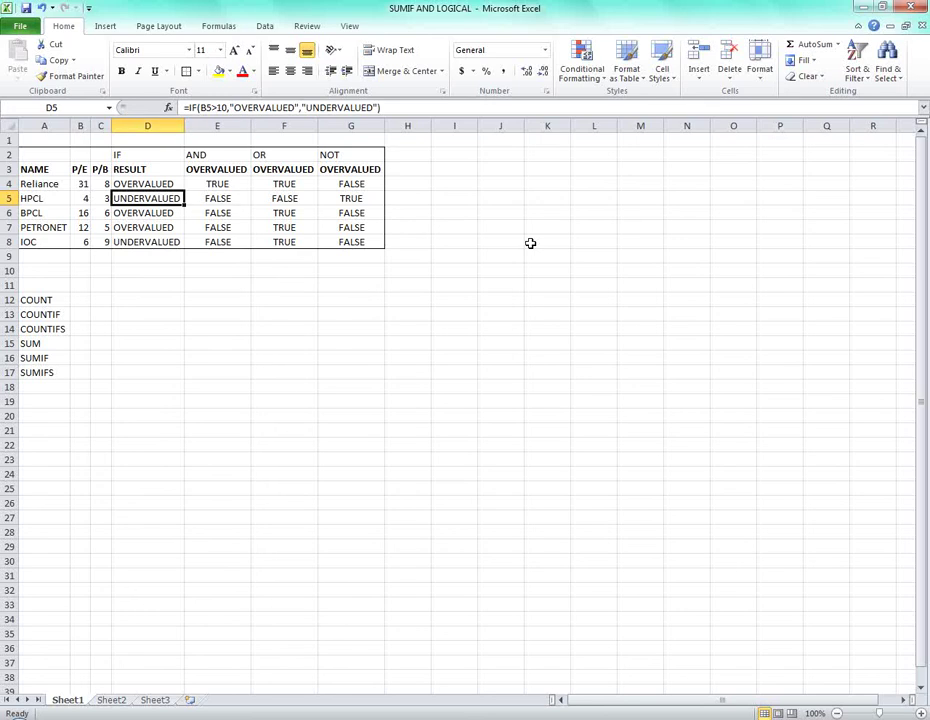
key(Right)
key(Right)
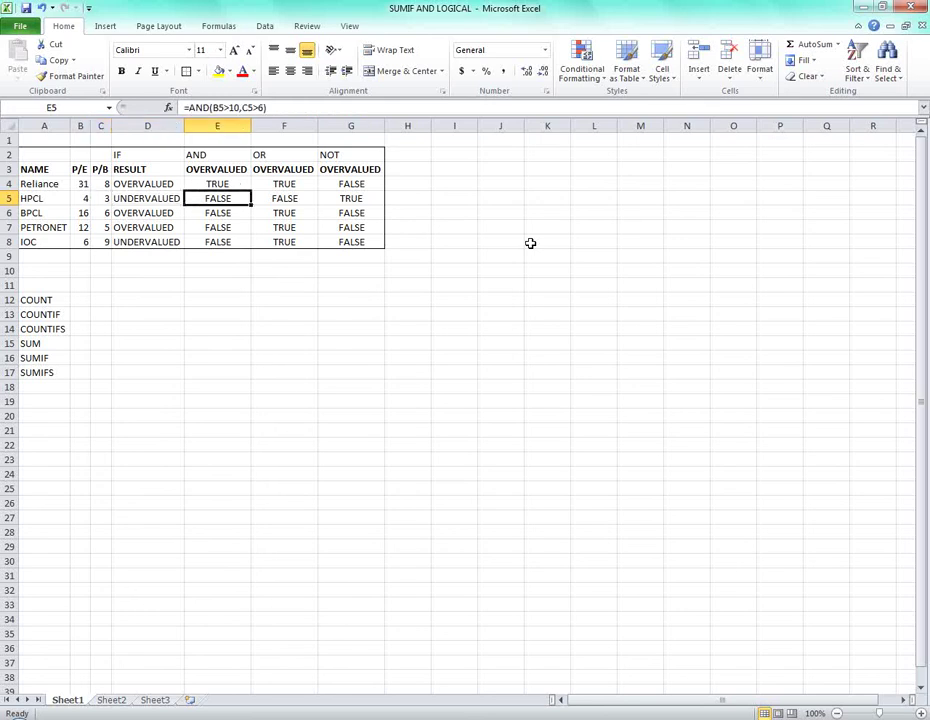
key(Down)
key(Down)
key(Down)
key(Up)
key(Up)
key(Up)
key(Left)
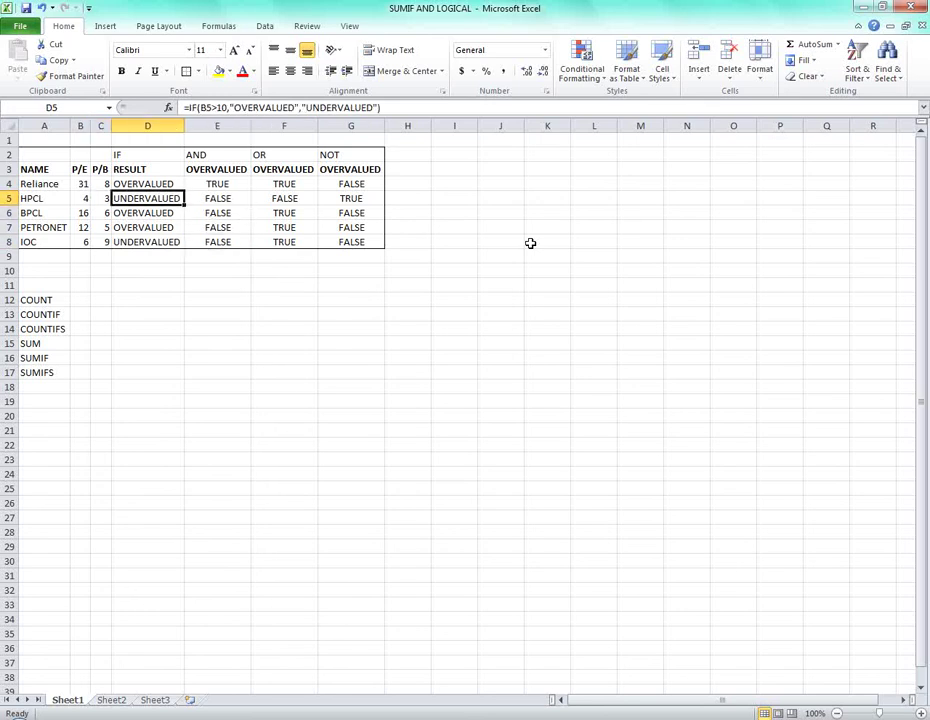
key(Right)
key(Down)
key(Down)
key(Down)
key(Up)
key(Up)
- Examine the OR formulas in F5:F8 and compare HPCL's OR and AND results
key(Right)
key(Up)
key(Left)
key(Right)
key(Down)
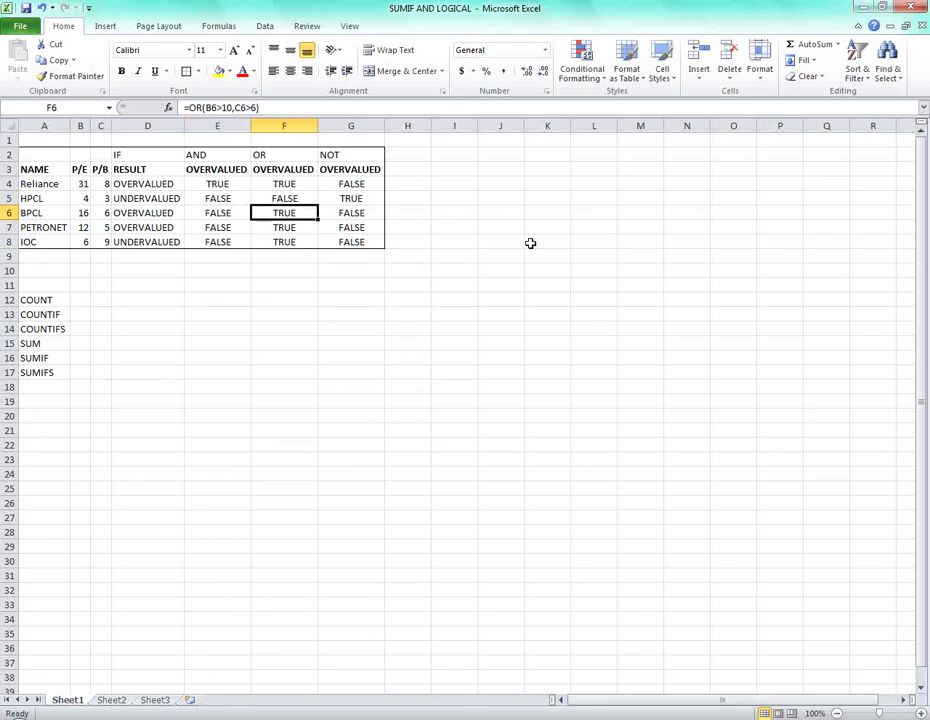
key(Up)
key(Down)
key(Down)
key(Down)
key(Up)
key(Up)
key(Up)
- Compare HPCL's NOT result in G5 with its OR result and its P/E and P/B values
key(Right)
key(Left)
key(Right)
key(Left)
key(Left)
key(Left)
key(Left)
key(Left)
key(Right)
key(Right)
key(Right)
key(Right)
key(Right)
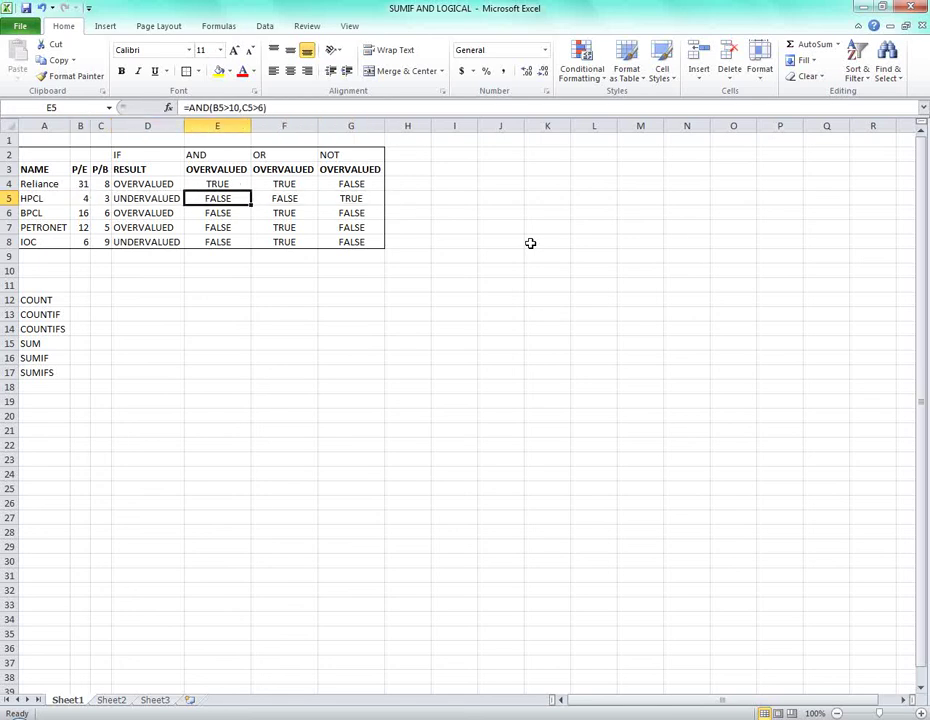
key(Left)
key(Left)
key(Left)
key(Left)
key(Left)
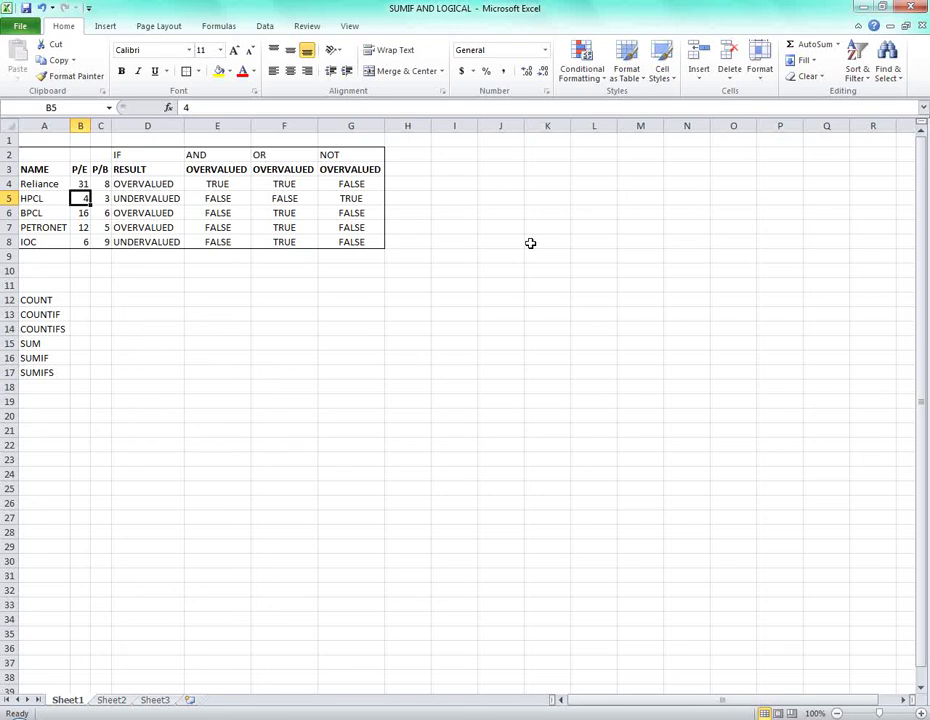
- Count the P/E values in B4:B8 with a COUNT formula in B12
key(Down)
key(Down)
key(Down)
key(Down)
key(Down)
key(Down)
key(Down)
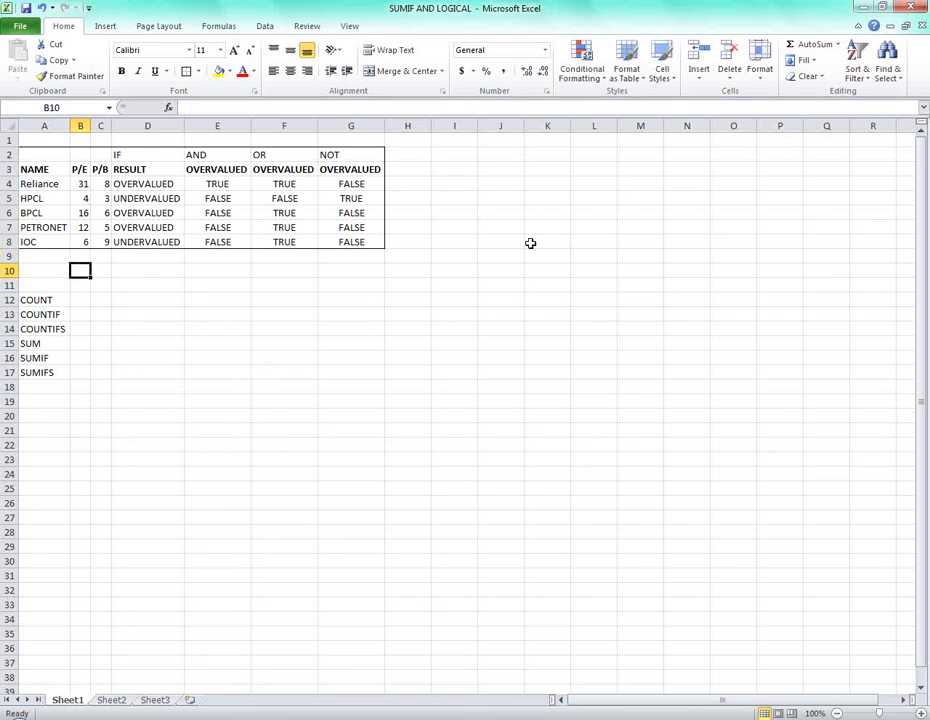
key(Left)
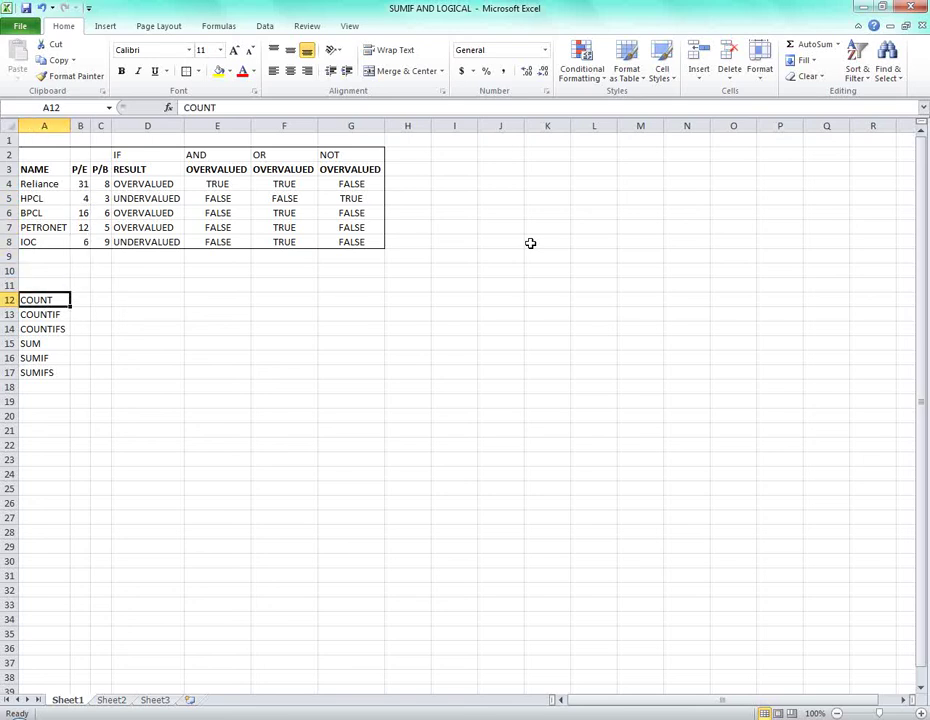
key(Right)
text(=)
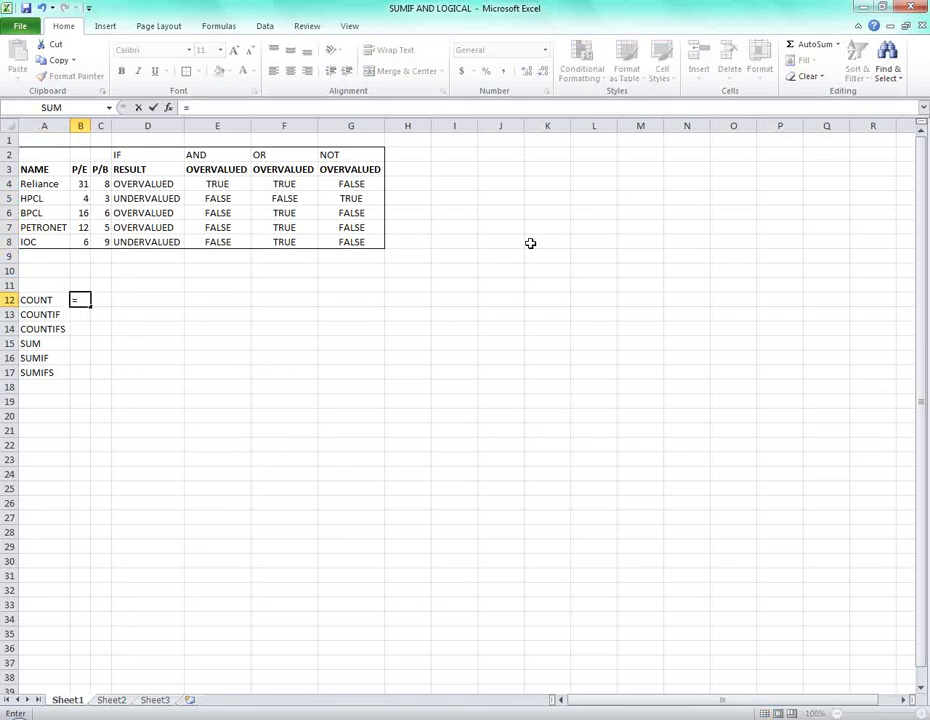
text(C)
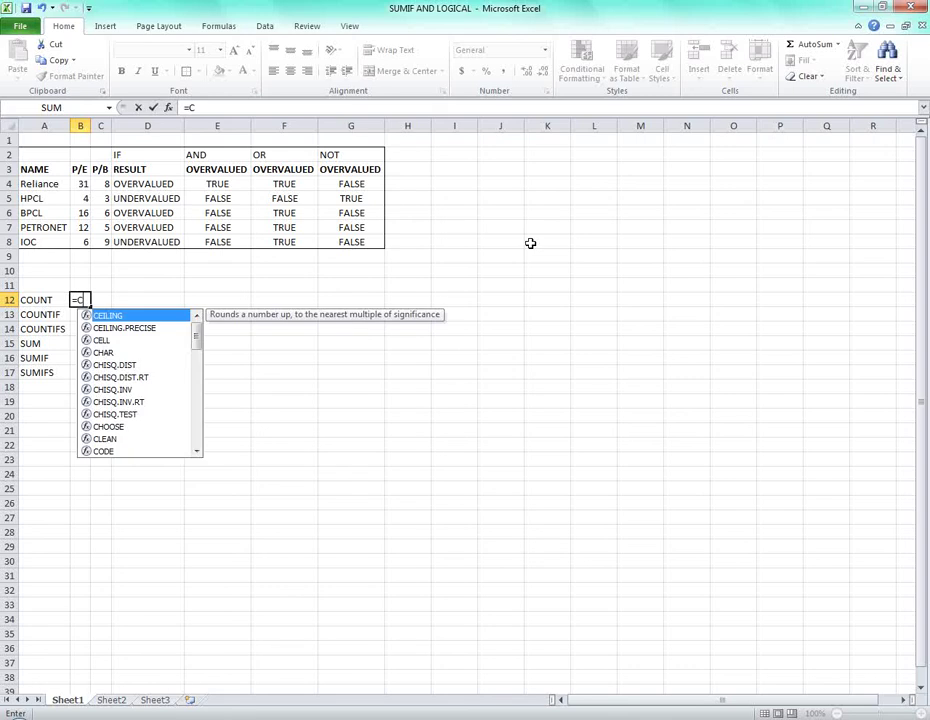
text(OUNT()
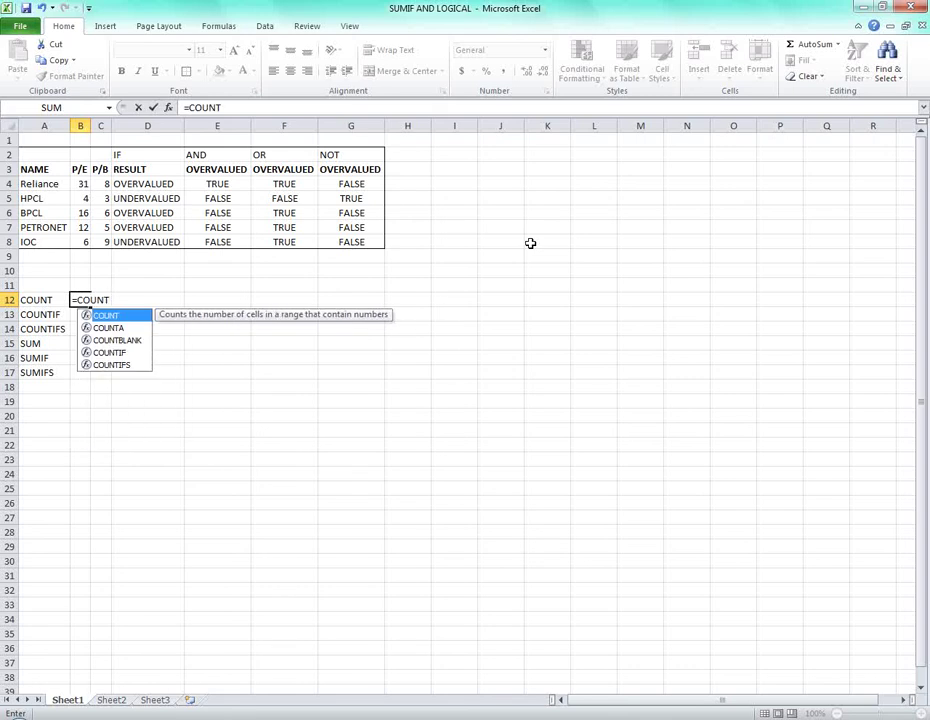
key(Up)
key(Up)
key(Up)
key(Up)
key(Up)
key(Up)
key(Up)
key(Up)
key(shift+Down)
key(shift+Down)
key(shift+Down)
key(shift+Down)
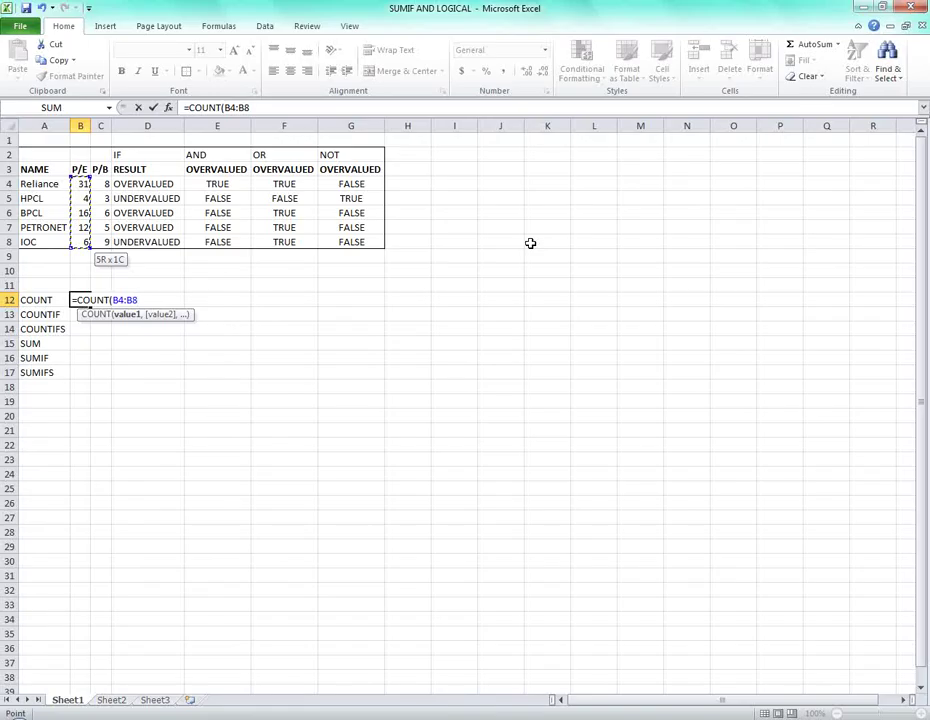
key(Tab)
key(Left)
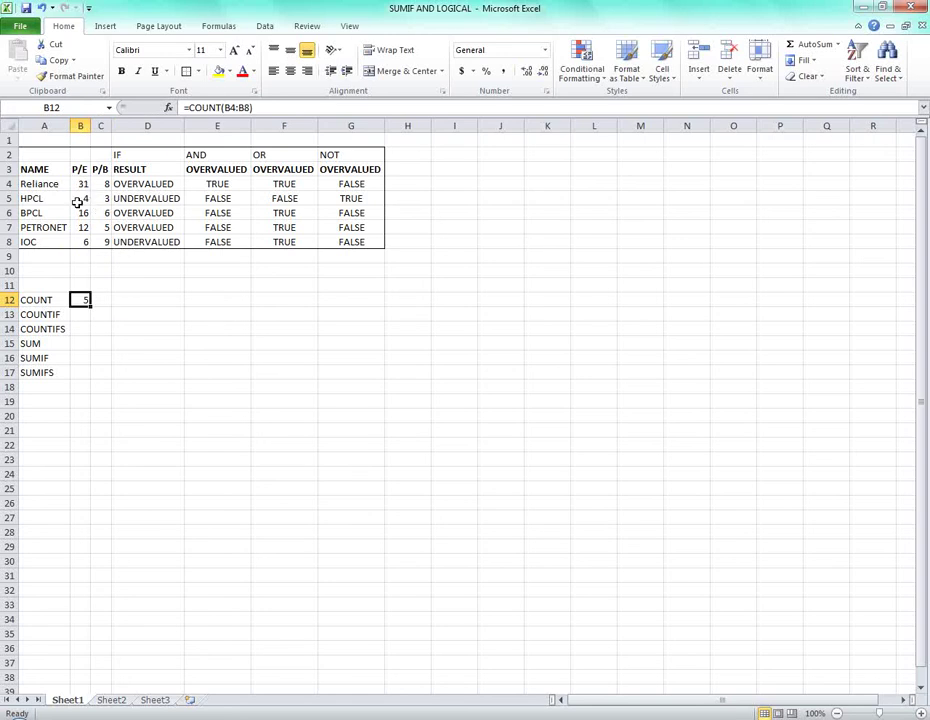
- Start a COUNTIF formula in B13
click(80, 316)
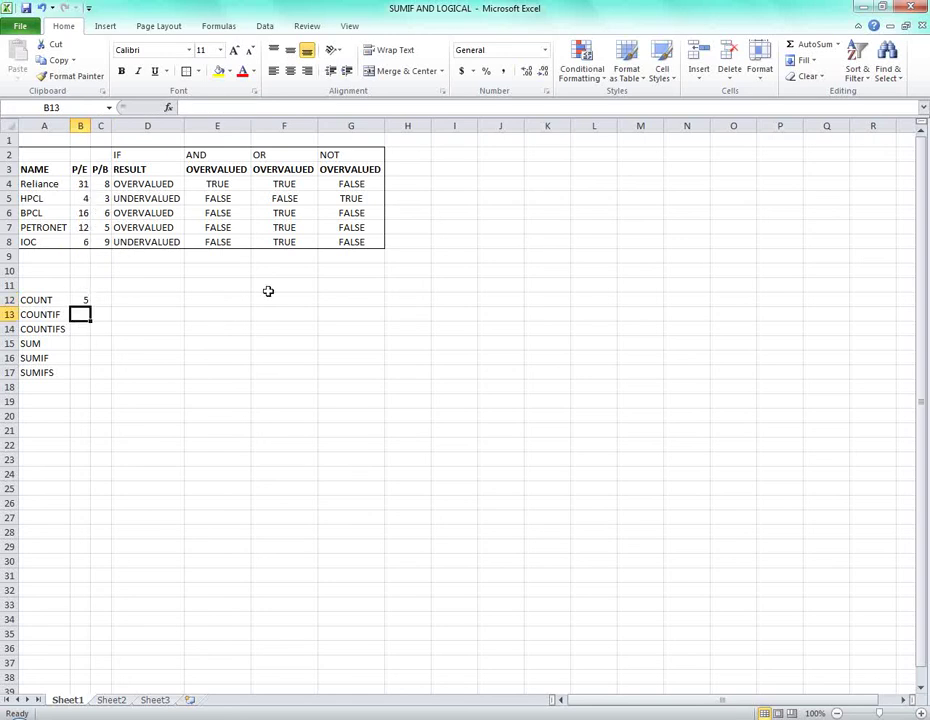
text(=)
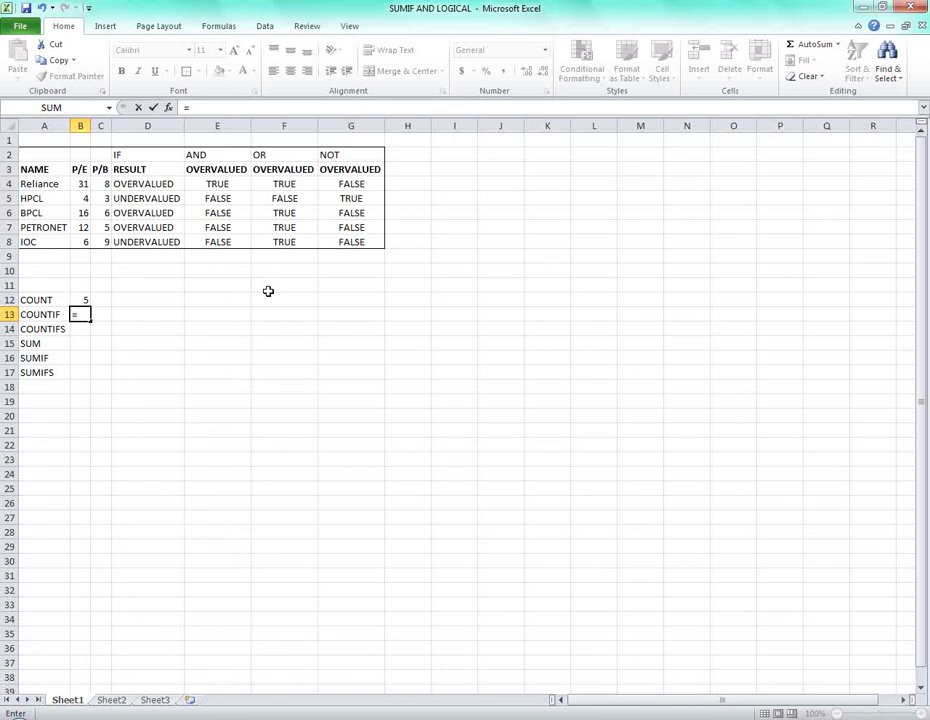
text(COUNT)
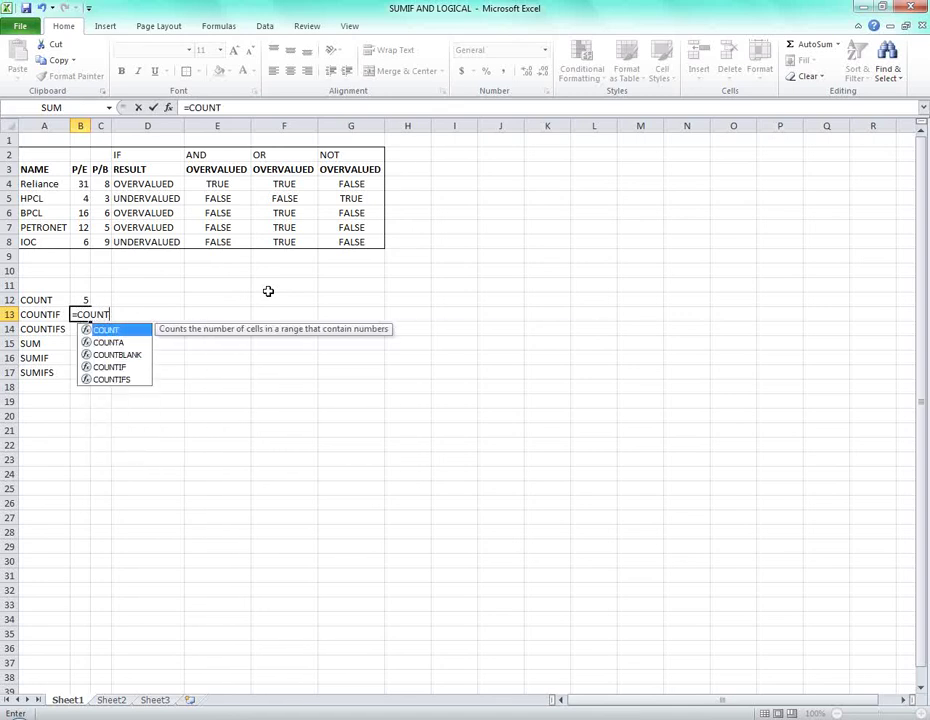
key(Down)
key(Down)
key(Down)
key(Tab)
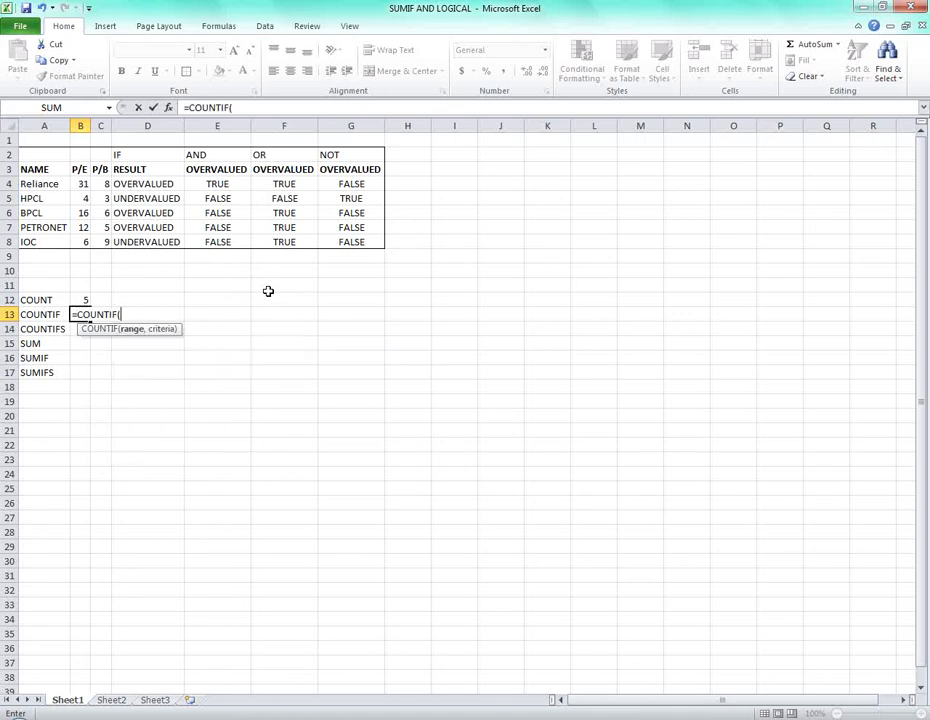
key(Up)
key(Up)
key(Up)
key(Up)
key(Up)
key(Up)
key(Up)
key(Up)
key(Up)
key(shift+Down)
key(shift+Down)
key(shift+Down)
key(shift+Down)
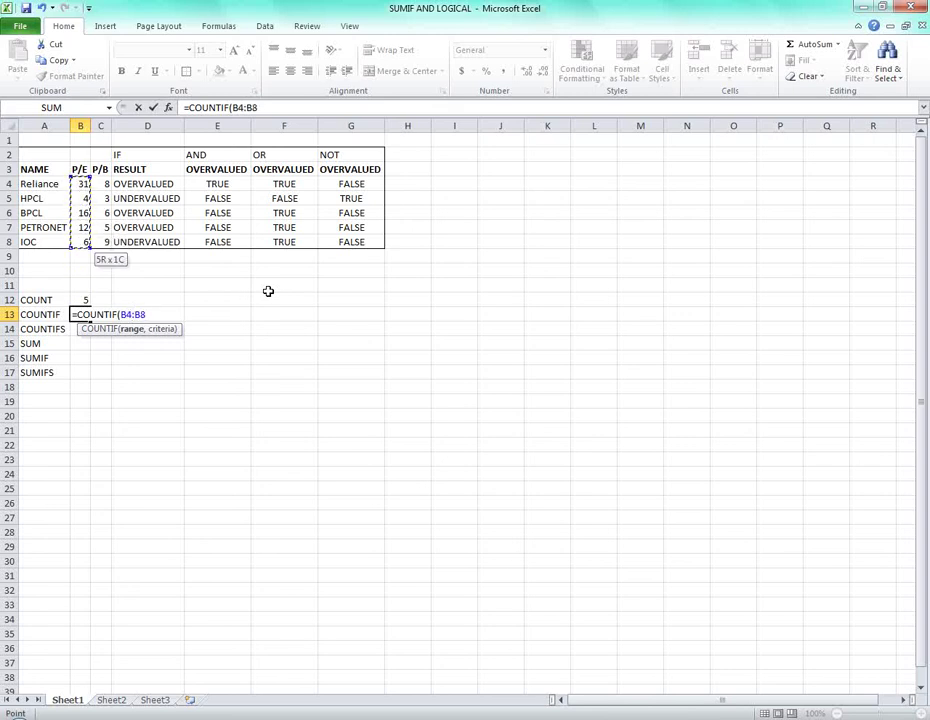
text(,)
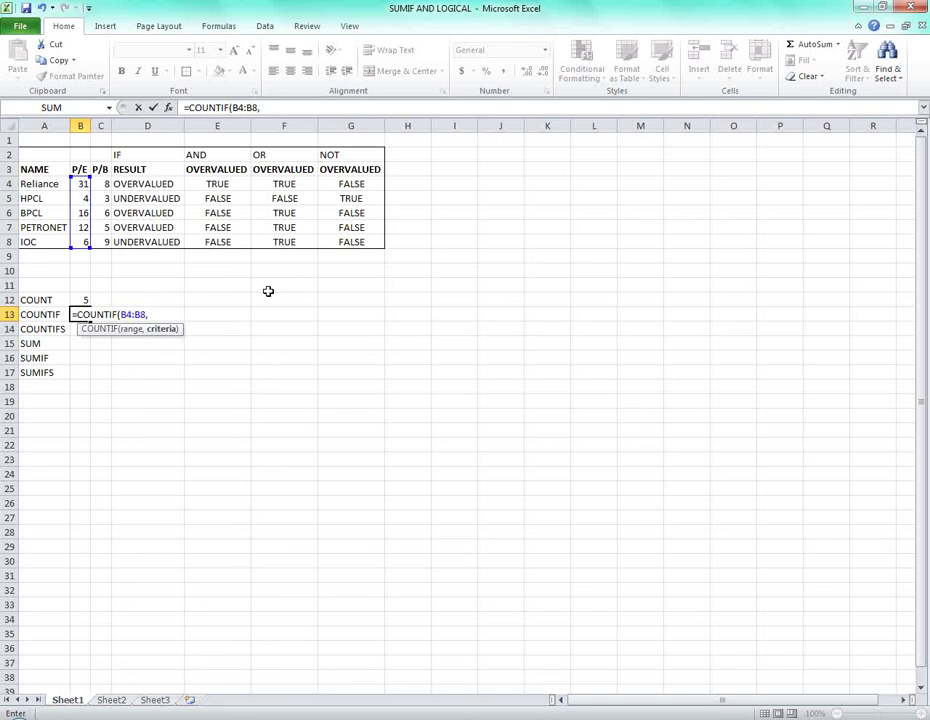
key(BackSpace)
key(BackSpace)
key(BackSpace)
key(BackSpace)
key(BackSpace)
key(BackSpace)
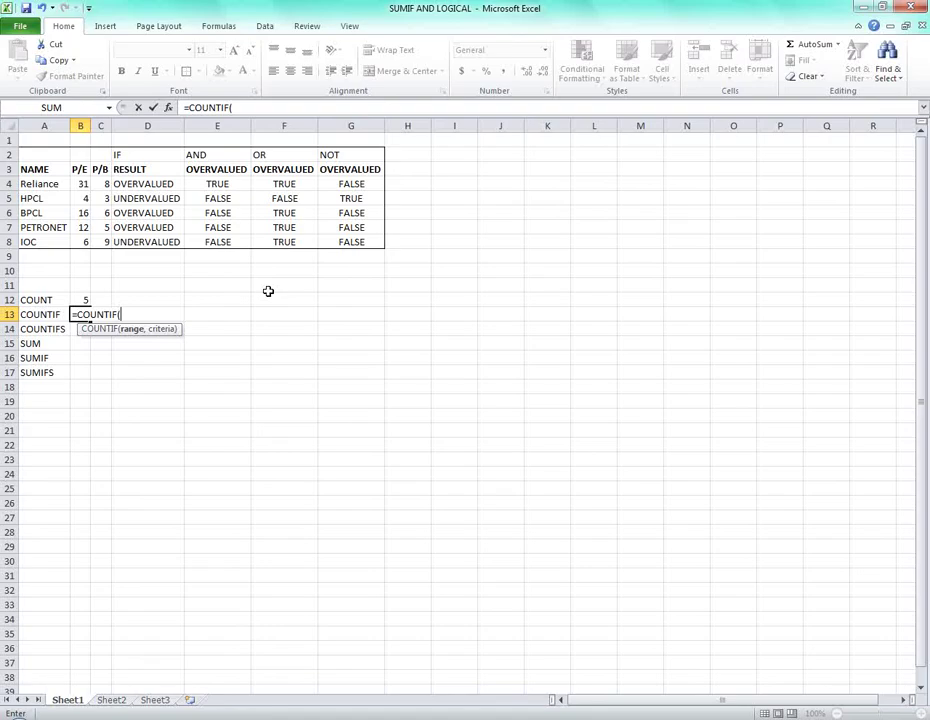
- Complete the COUNTIF formula in B13 with range D4:D8 and criterion "UNDERVALUED", and check it against D5 and D8
key(Up)
key(Up)
key(Up)
key(Up)
key(Up)
key(Up)
key(Up)
key(Up)
key(Up)
key(Right)
key(Right)
key(shift+Down)
key(shift+Down)
key(shift+Down)
key(shift+Down)
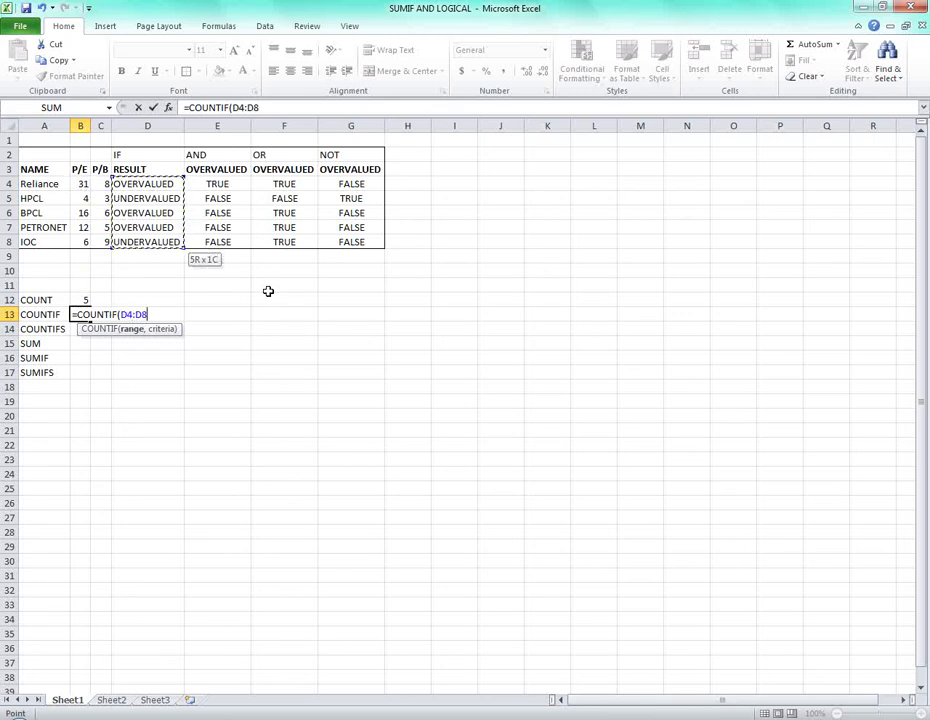
text(,)
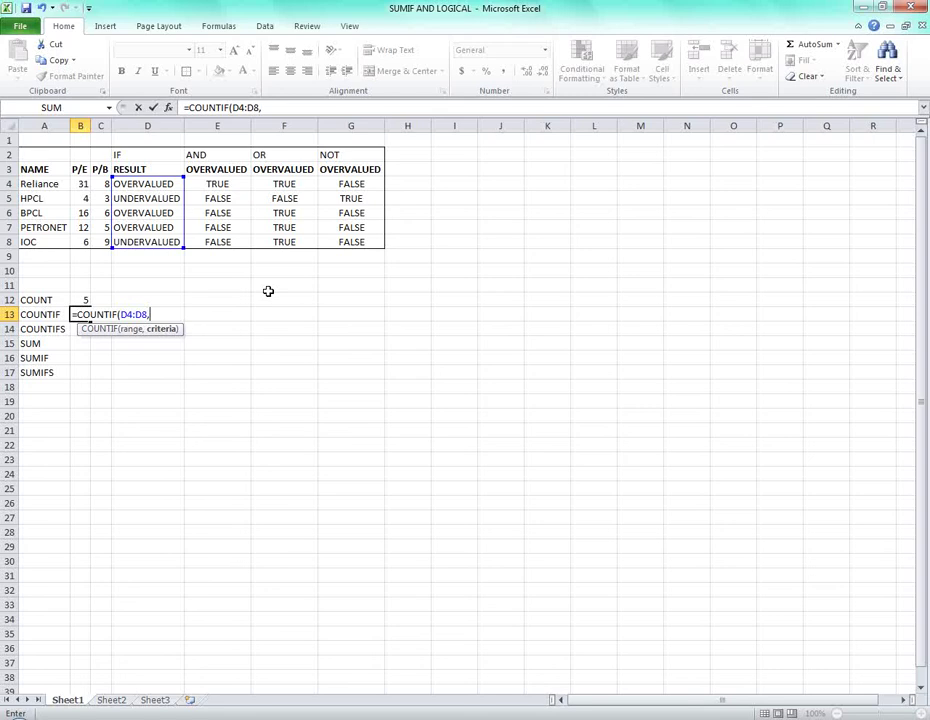
text(")
text(UNDERVALUED)
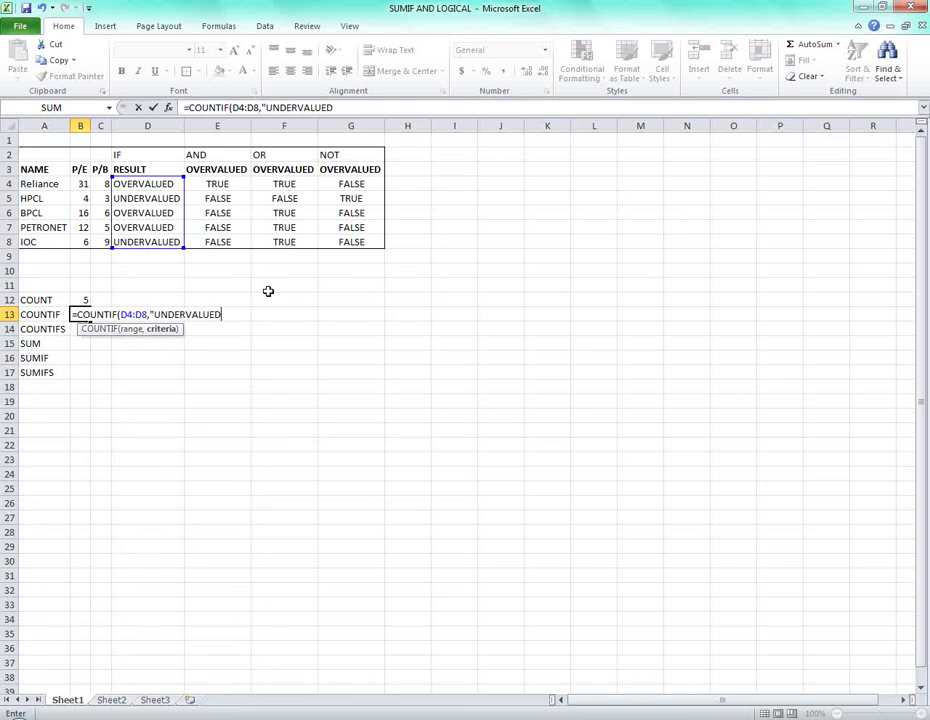
text("))
key(Return)
key(Up)
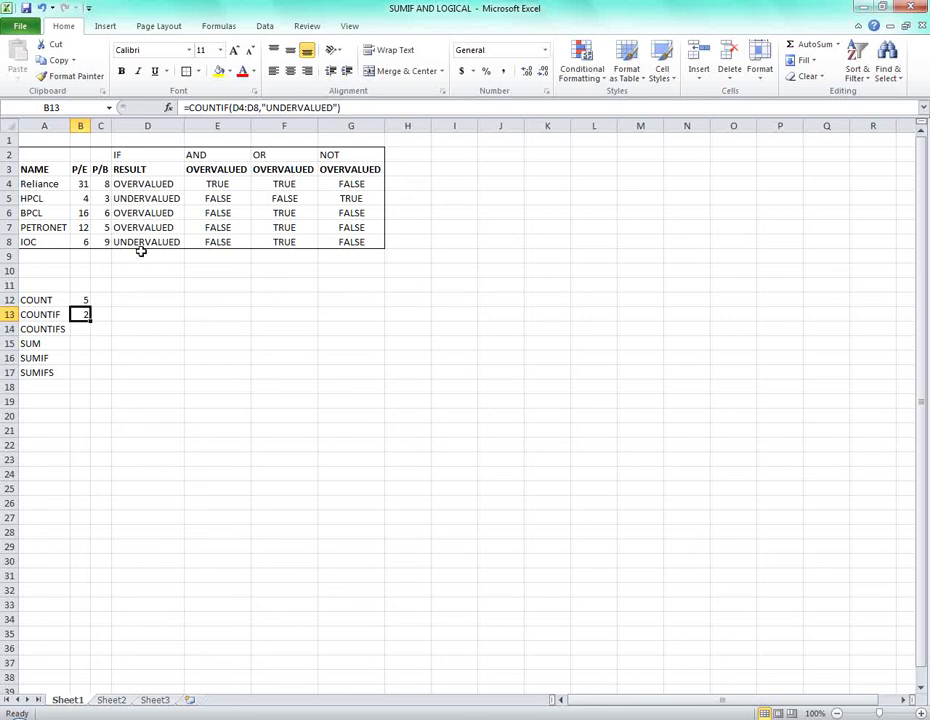
click(126, 201)
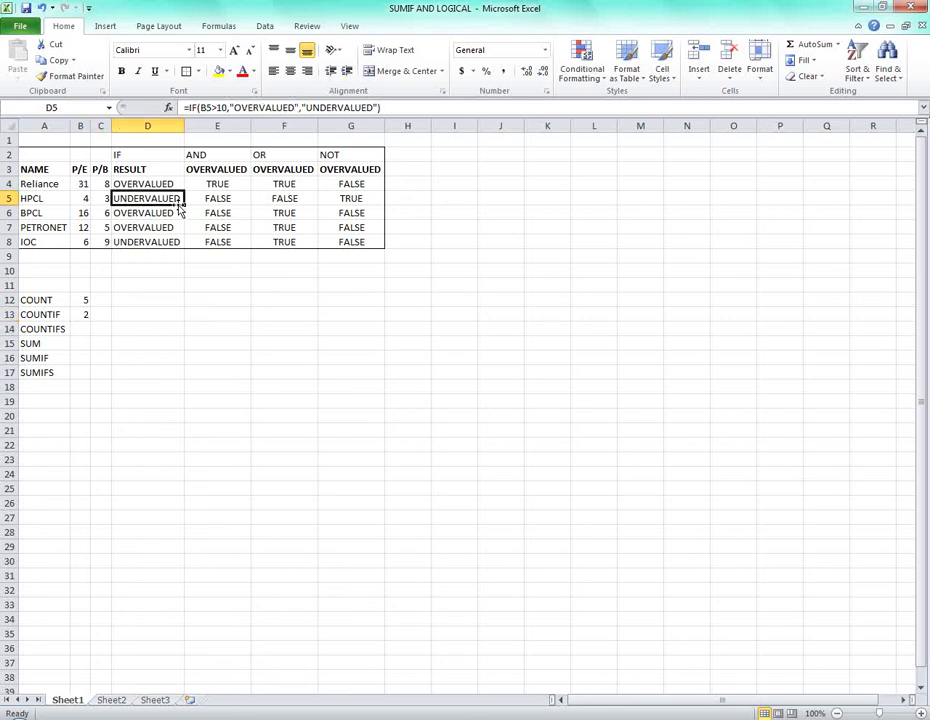
click(147, 242)
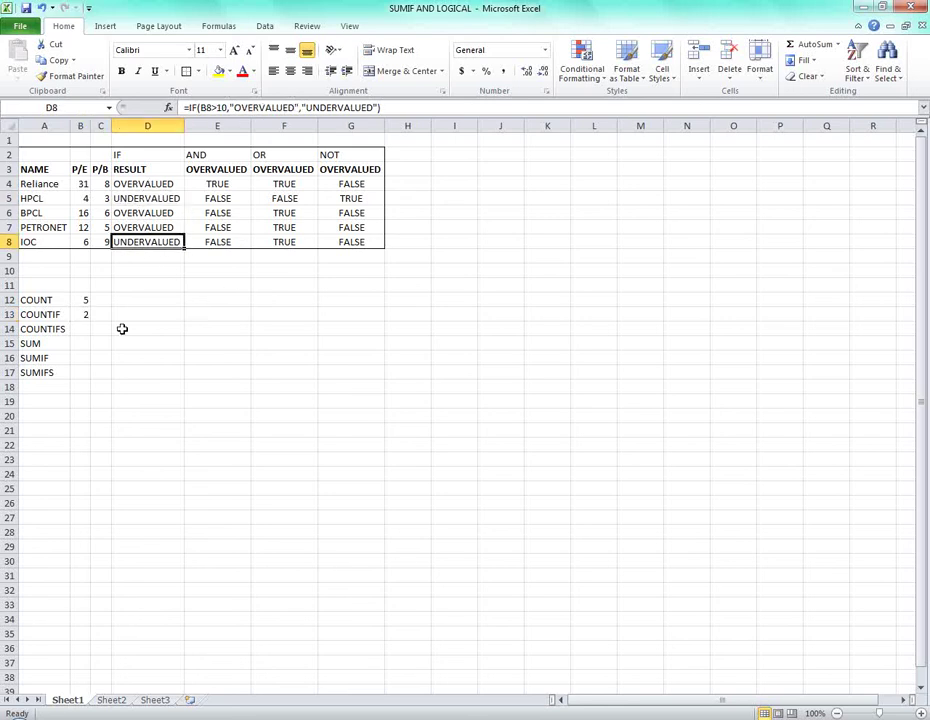
- Start a COUNTIFS formula in B14 with D4:D8 as the first range and "UNDERVALUED" as its criterion
click(81, 328)
text(=COUNTIF)
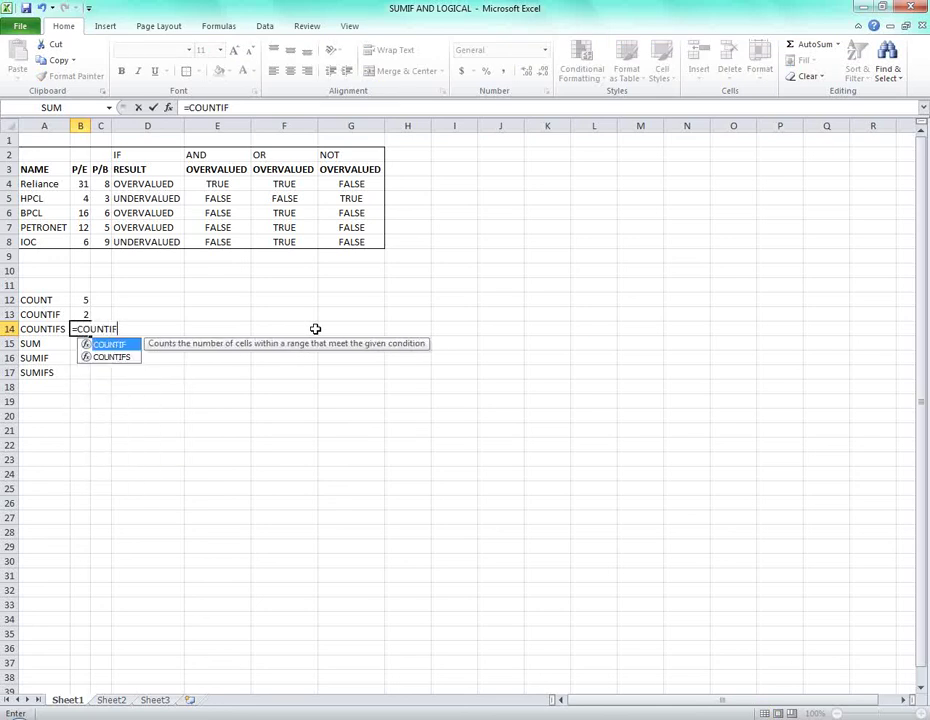
key(Down)
key(Tab)
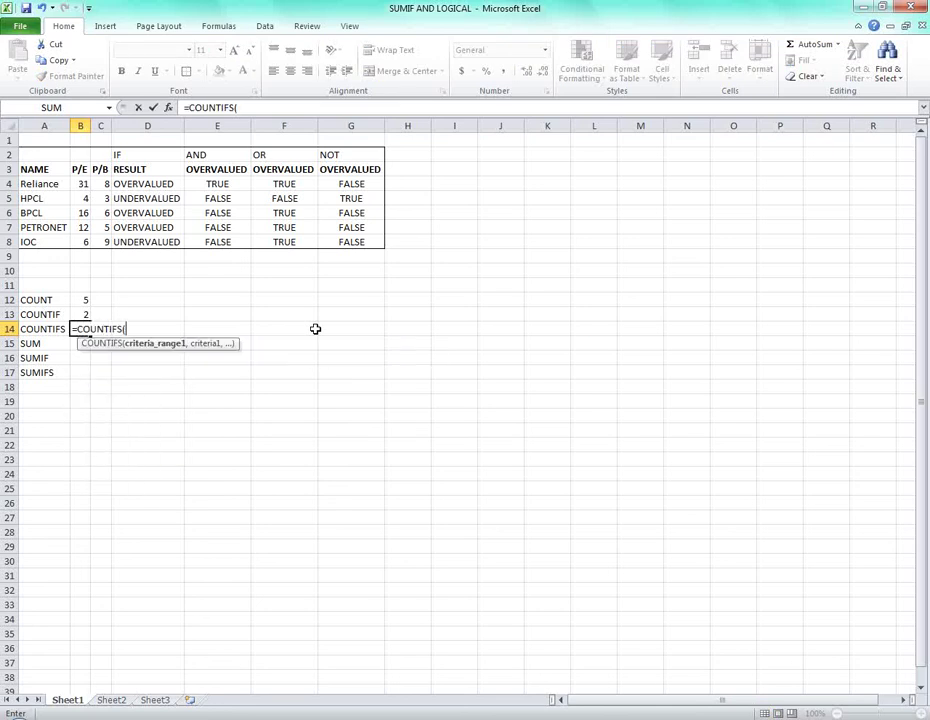
key(Up)
key(Up)
key(Up)
key(Up)
key(Up)
key(Up)
key(Up)
key(Up)
key(Up)
key(Up)
key(Right)
key(Left)
key(Right)
key(Right)
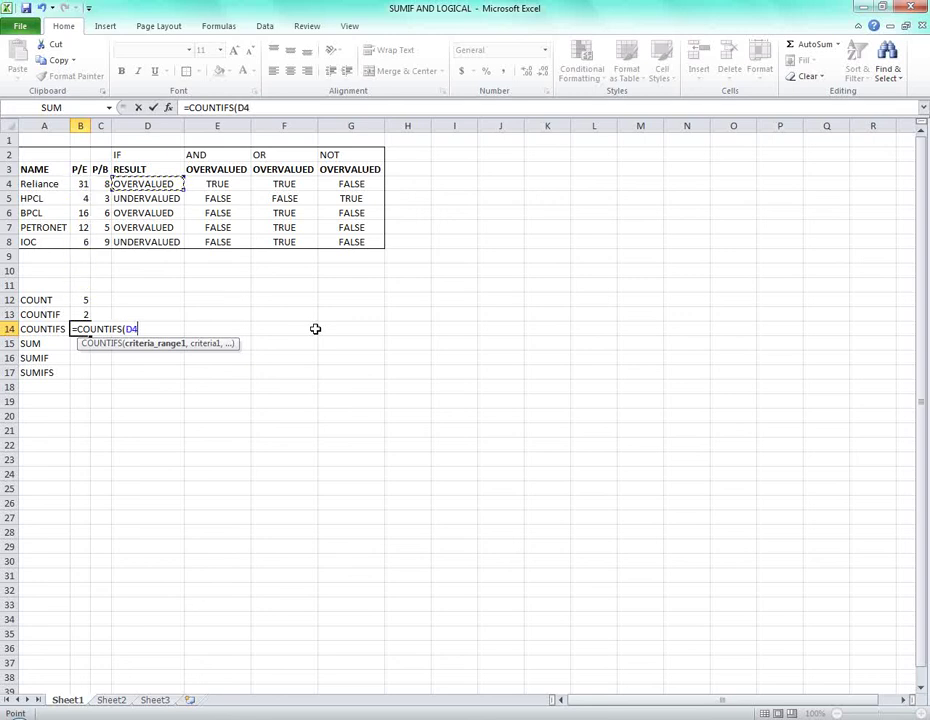
key(shift+Down)
key(shift+Down)
key(shift+Down)
key(shift+Down)
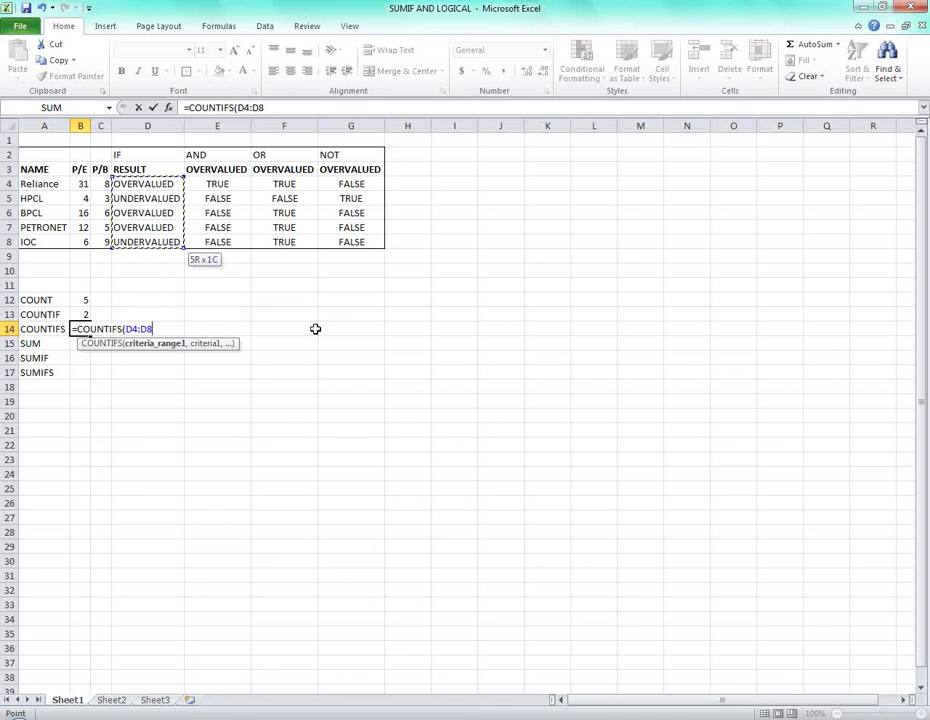
text(,)
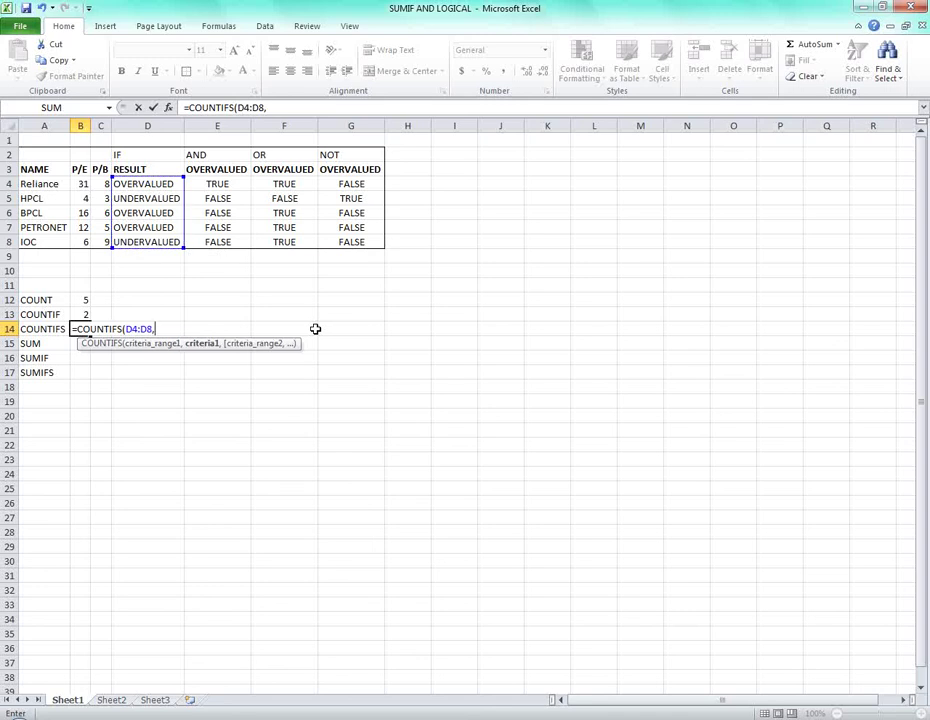
text("UNDERVALUED)
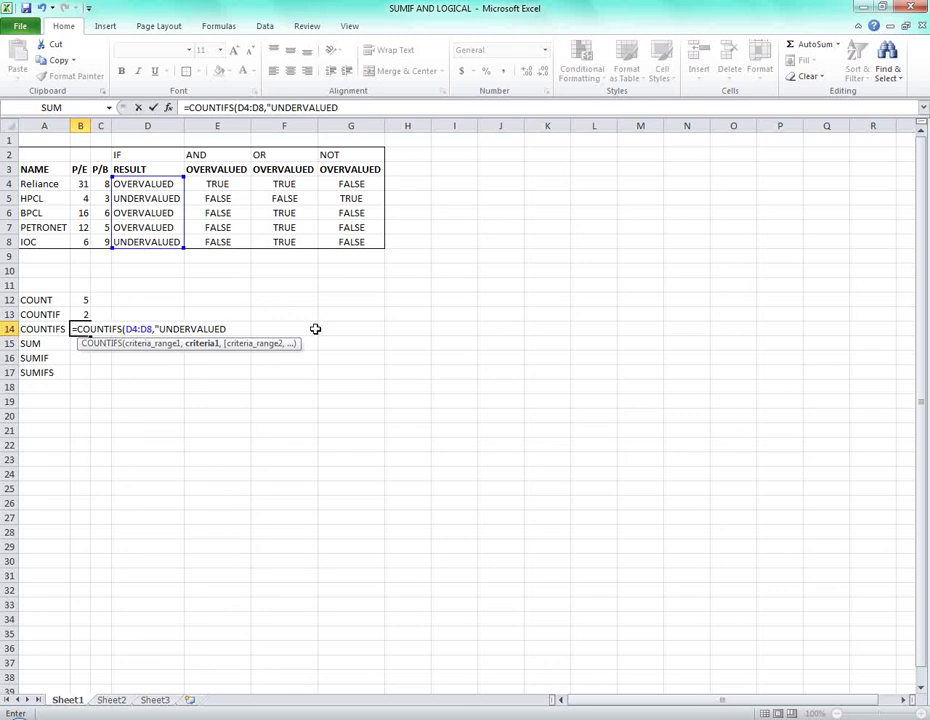
text(",)
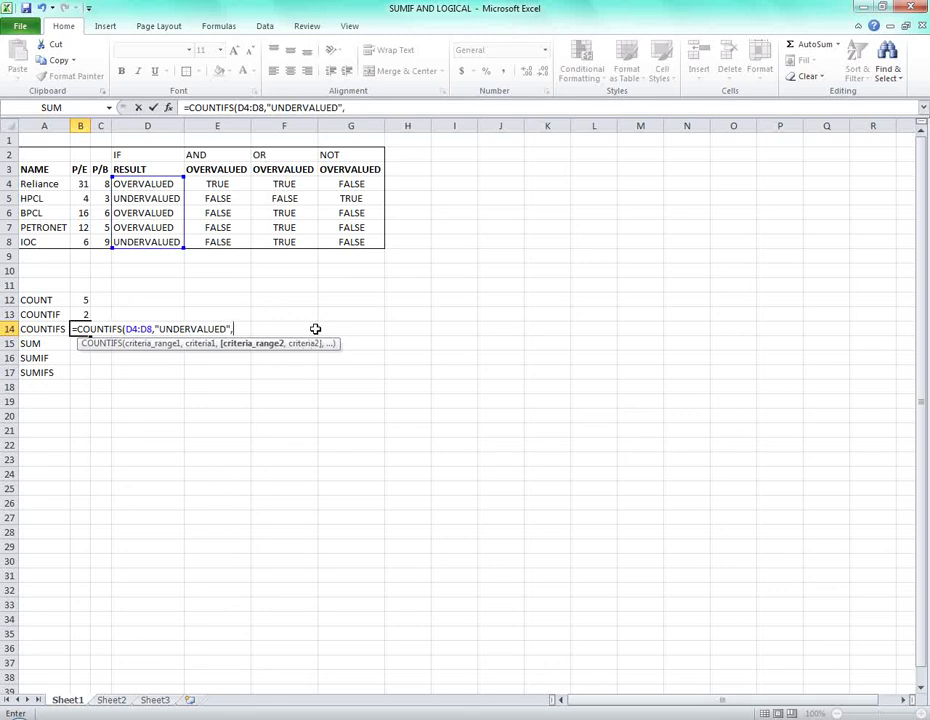
- Complete the COUNTIFS formula in B14 with the P/B values C4:C8 as second range and "<5" as its criterion
key(Up)
key(Up)
key(Up)
key(Up)
key(Up)
key(Up)
key(Up)
key(Up)
key(Up)
key(Up)
key(Right)
key(Left)
key(Right)
key(Left)
key(Right)
key(shift+Down)
key(shift+Down)
key(shift+Down)
key(shift+Down)
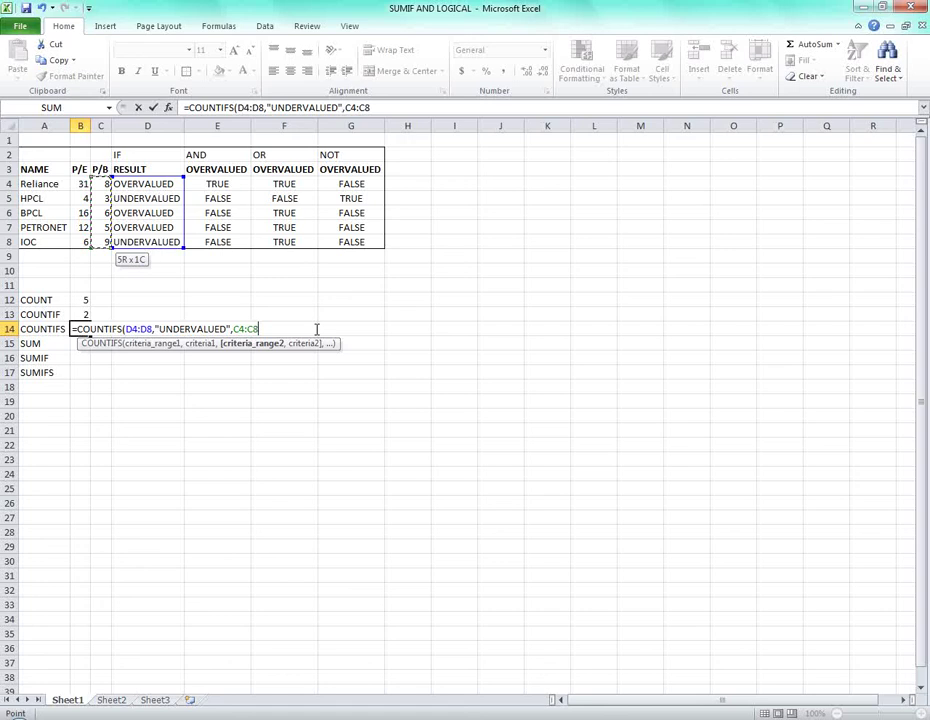
text(,)
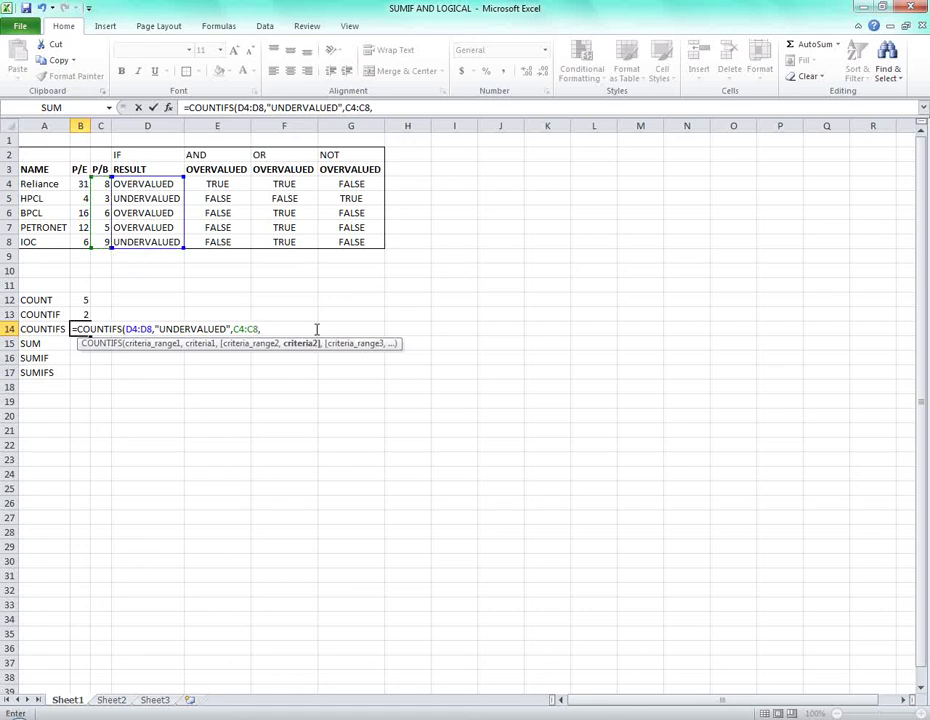
text(")
text(<5"))
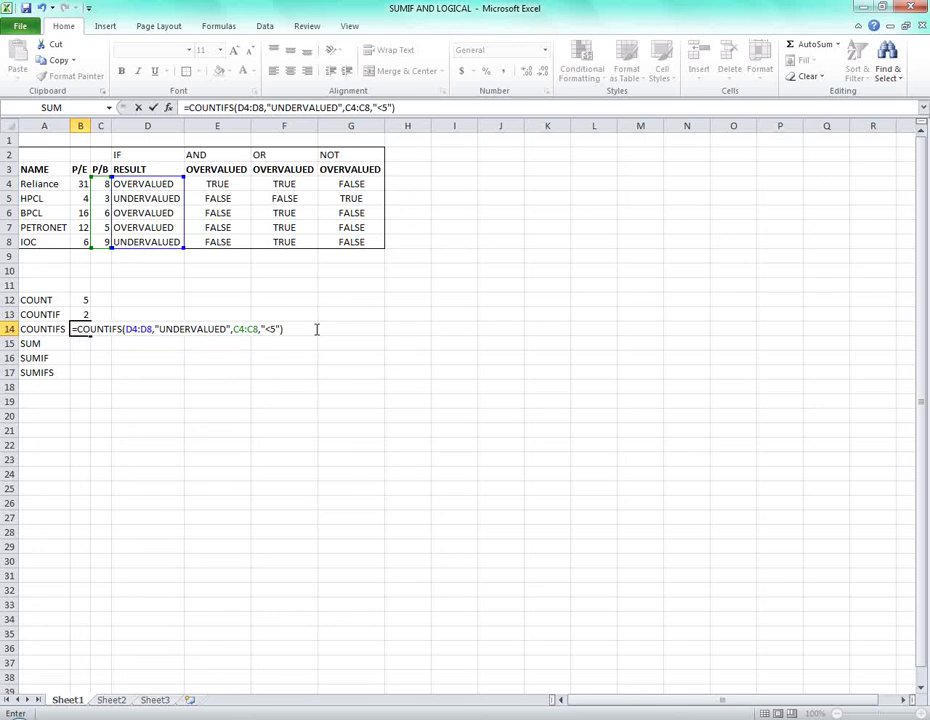
key(Return)
key(Up)
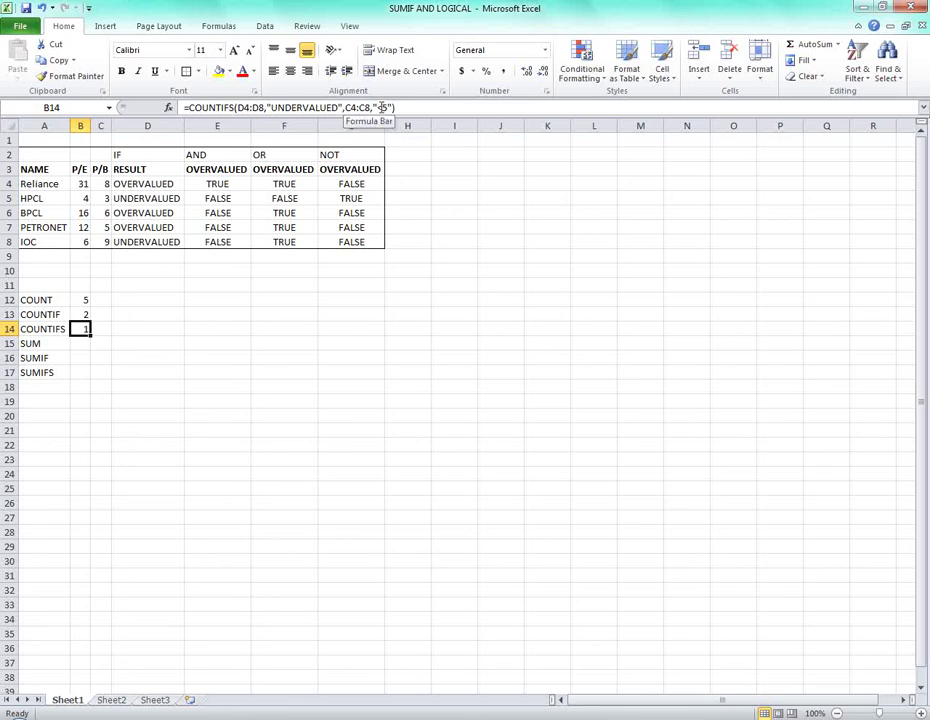
- Compare HPCL's name, P/E, P/B and IF result in A5:D5 with the COUNTIFS formula in B14
click(128, 200)
drag(28, 198, 150, 198)
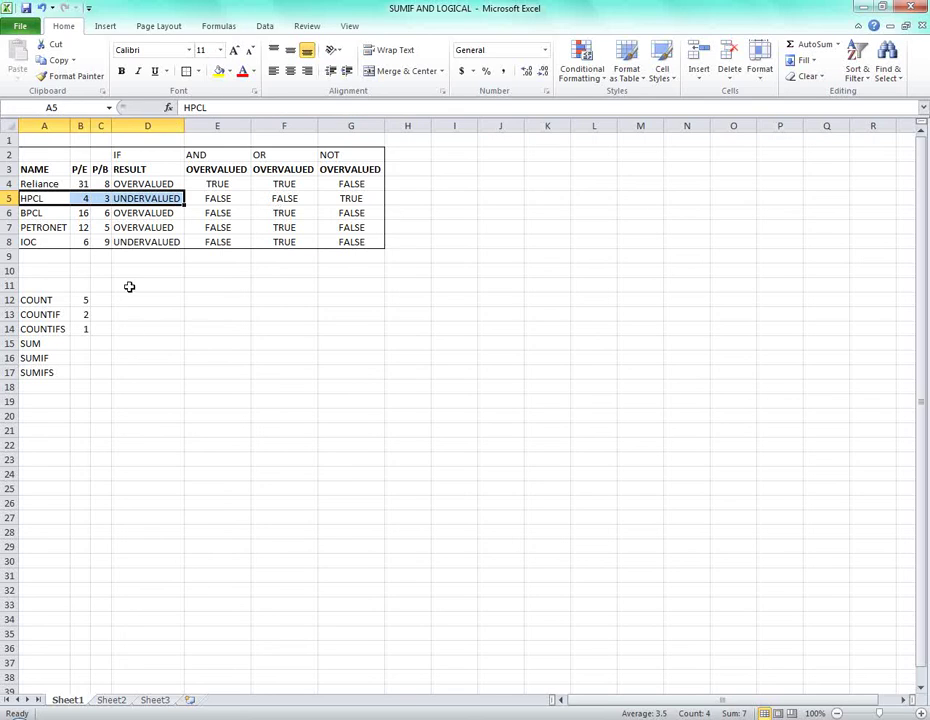
click(168, 198)
click(86, 328)
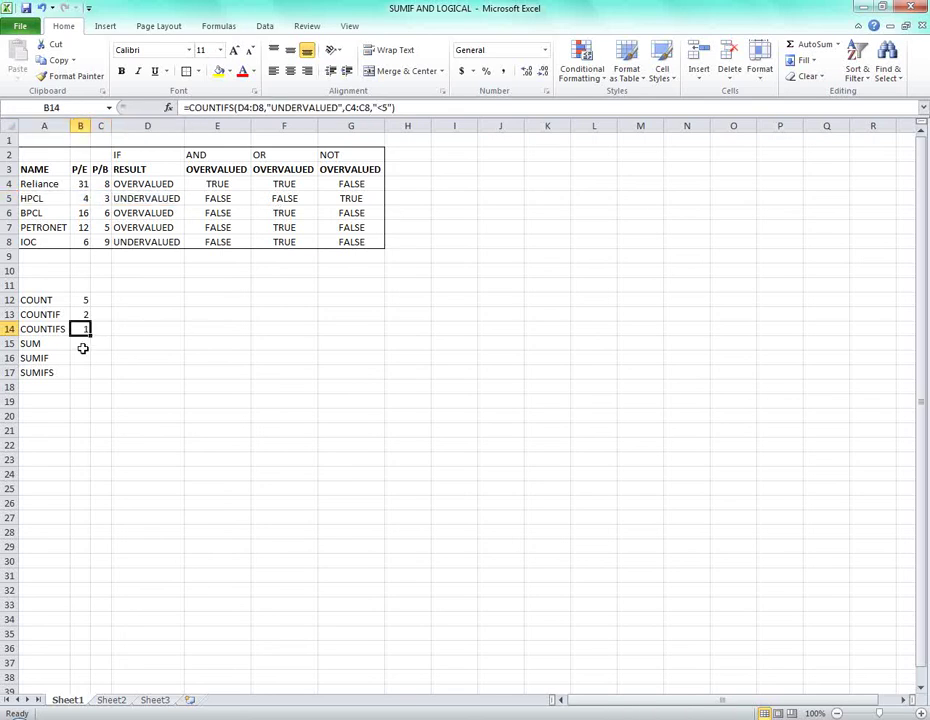
- Enter a SUM formula in B15 that adds the P/E values in B4:B8
click(81, 345)
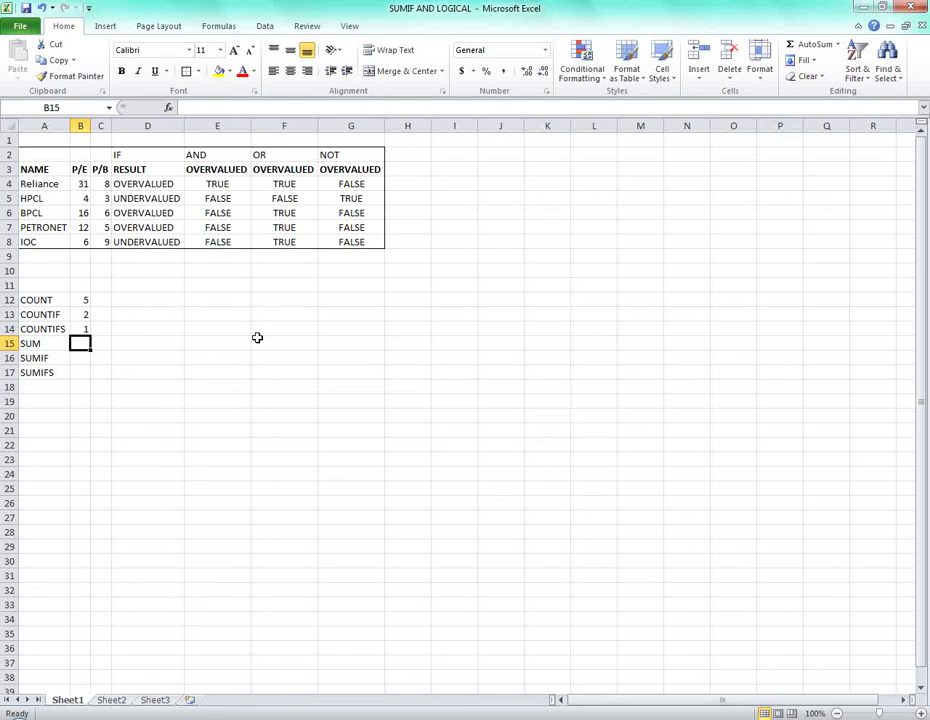
text(=)
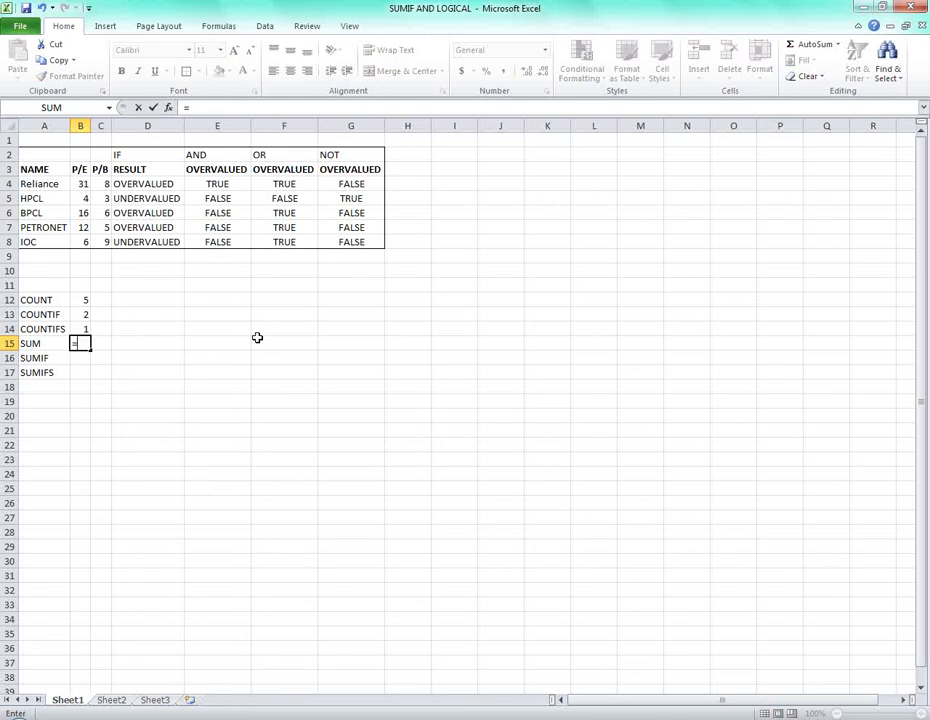
text(SUM()
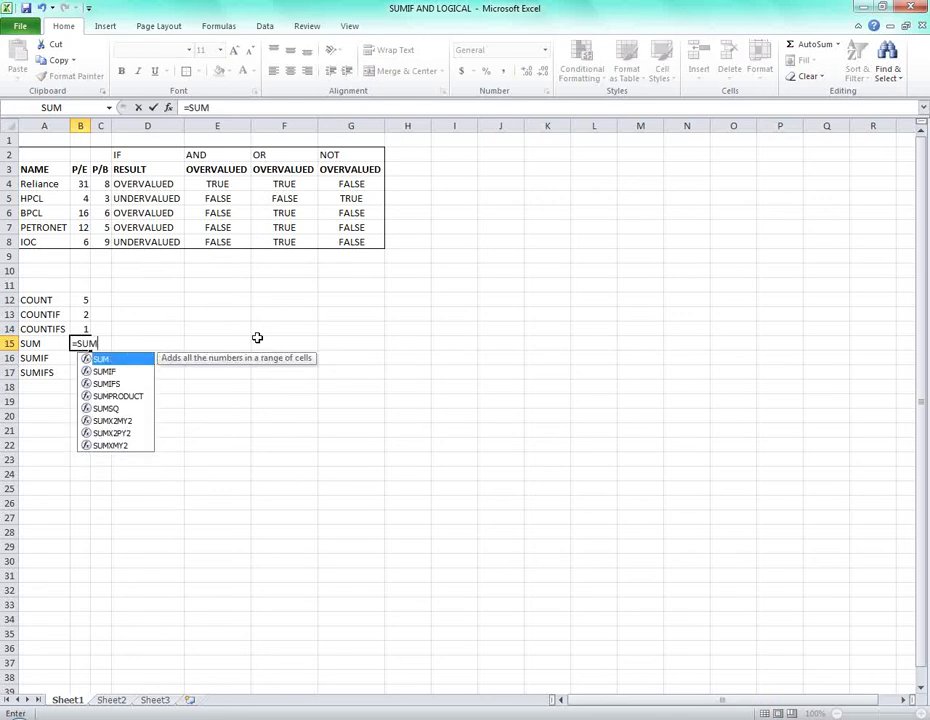
key(Up)
key(Up)
key(Up)
key(Up)
key(Up)
key(Up)
key(Up)
key(Up)
key(Up)
key(Up)
key(Up)
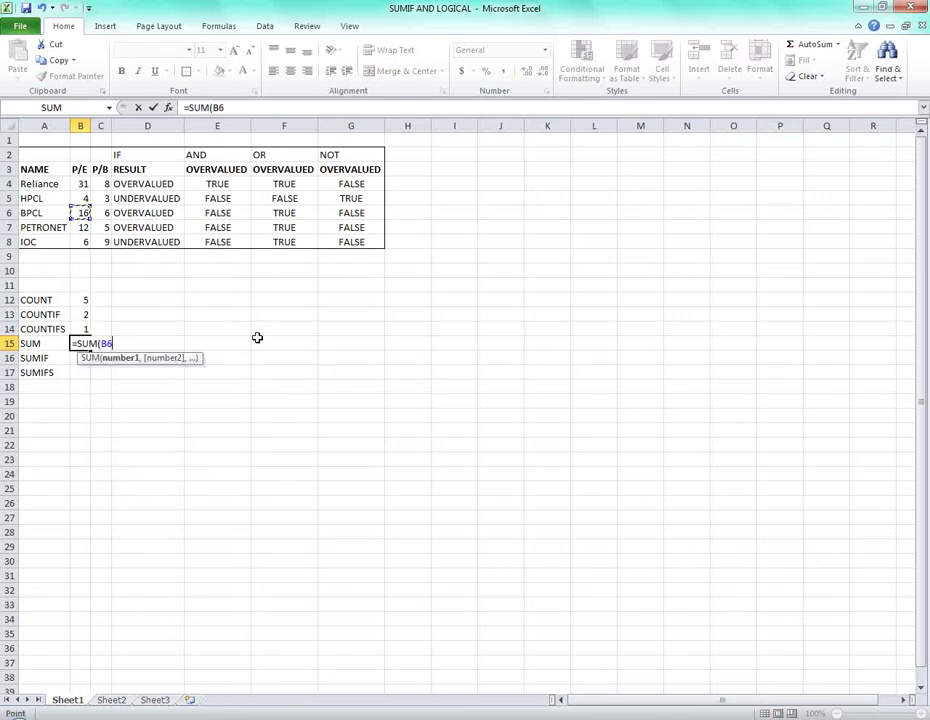
key(shift+Down)
key(shift+Down)
key(shift+Down)
key(shift+Down)
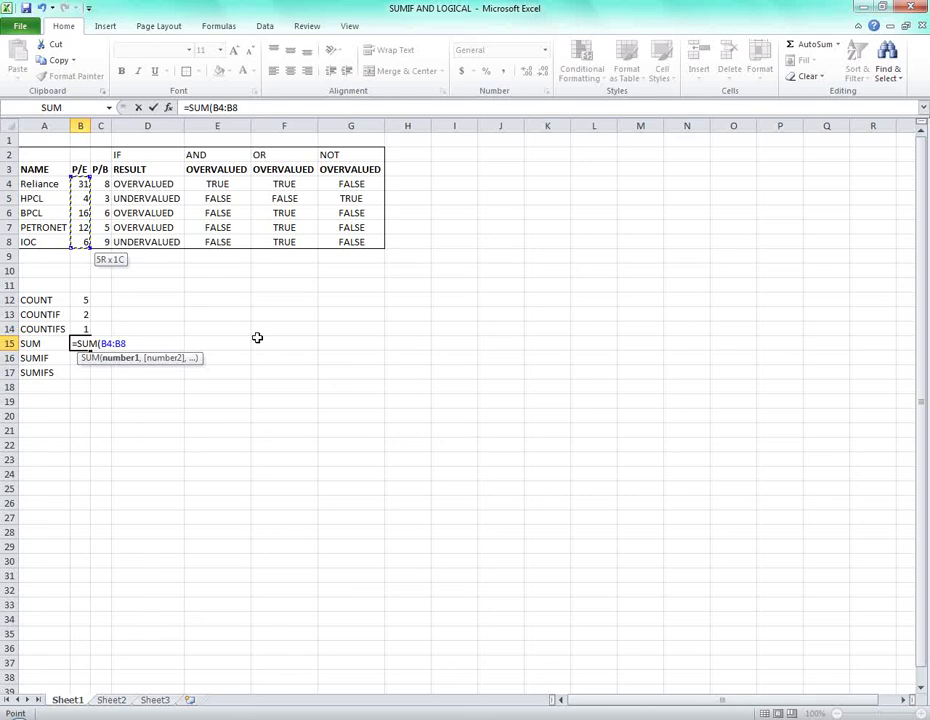
key(Tab)
key(Left)
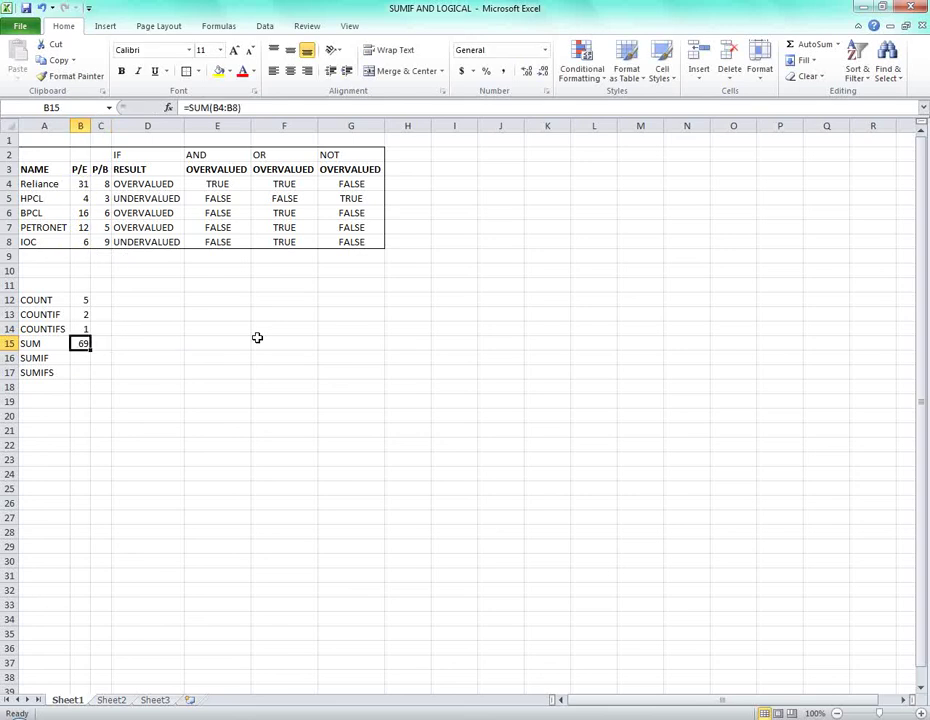
- Enter a SUMIF formula in B16 over the P/E values B4:B8 with ">10" as its criterion
key(Down)
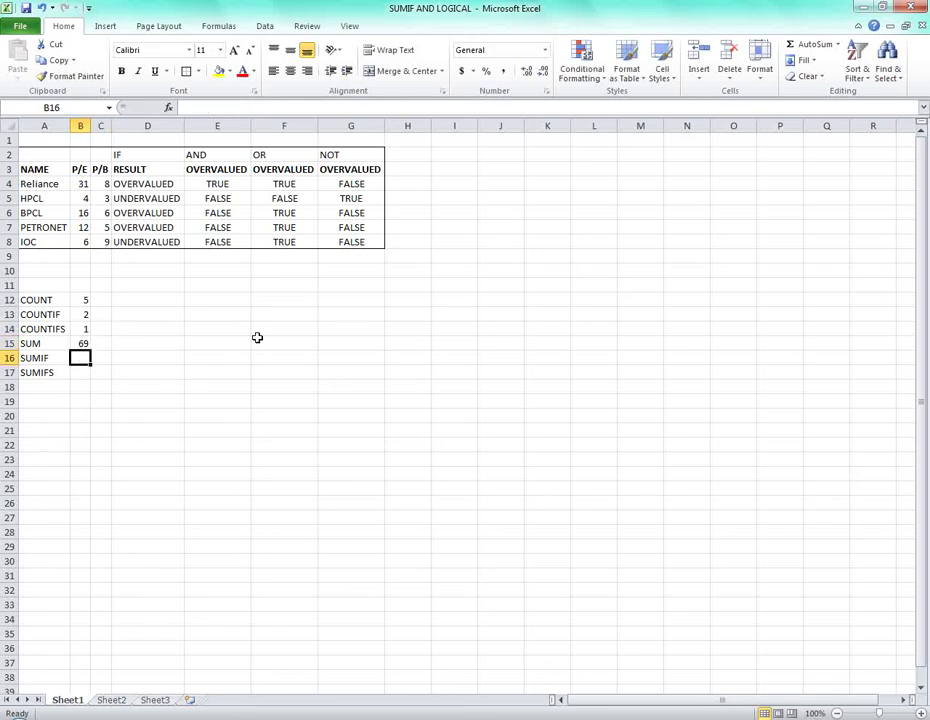
text(=SUM)
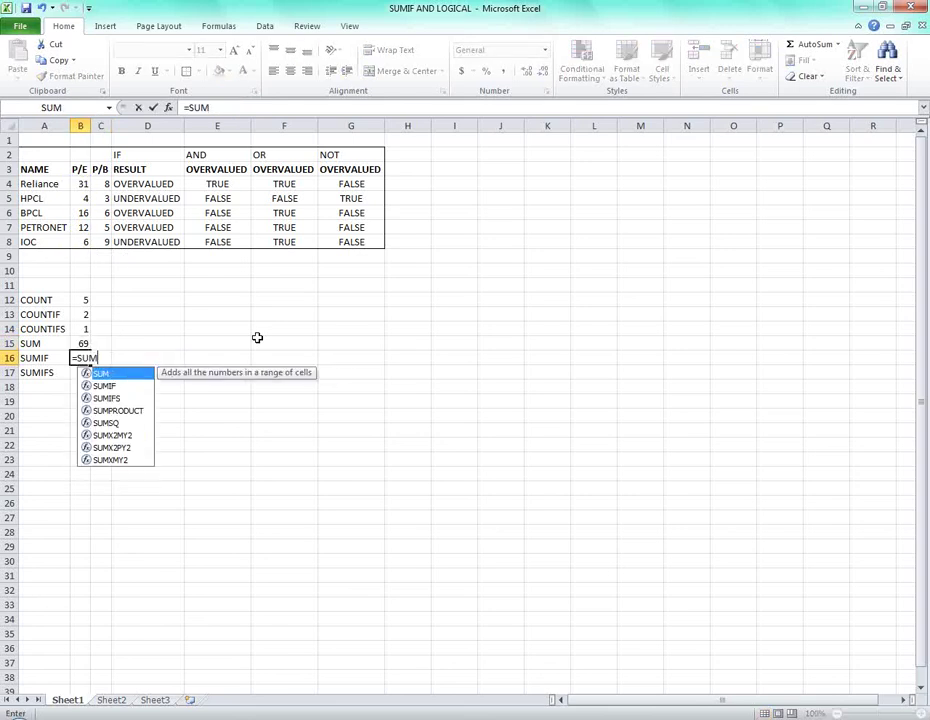
key(Down)
key(Tab)
key(Up)
key(Up)
key(Up)
key(Up)
key(Up)
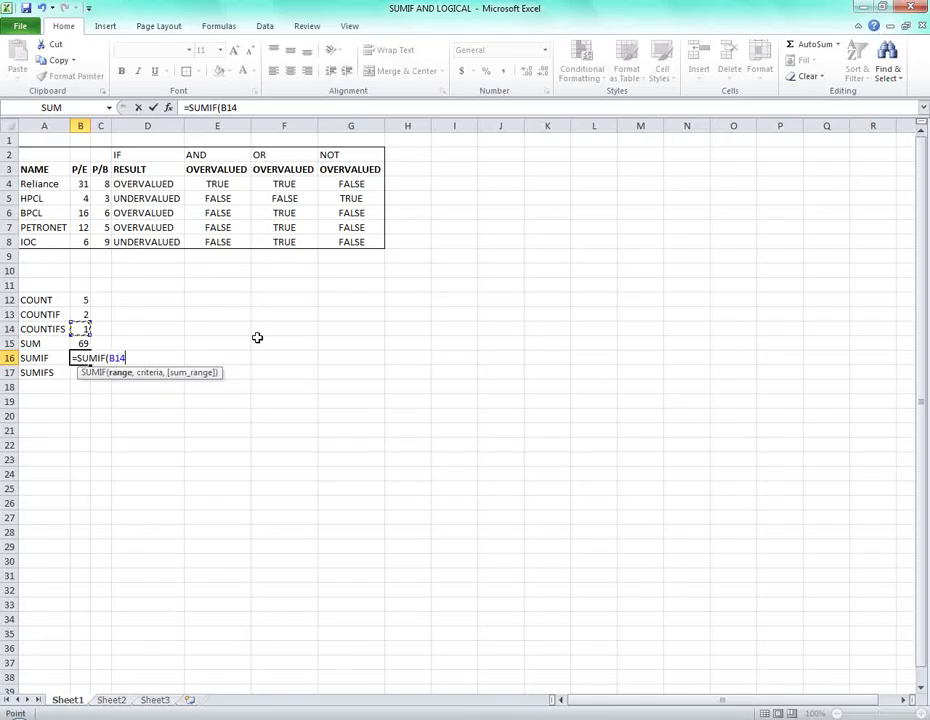
key(Up)
key(Up)
key(Up)
key(Up)
key(Up)
key(Up)
key(Up)
key(shift+Down)
key(shift+Down)
key(shift+Down)
key(shift+Down)
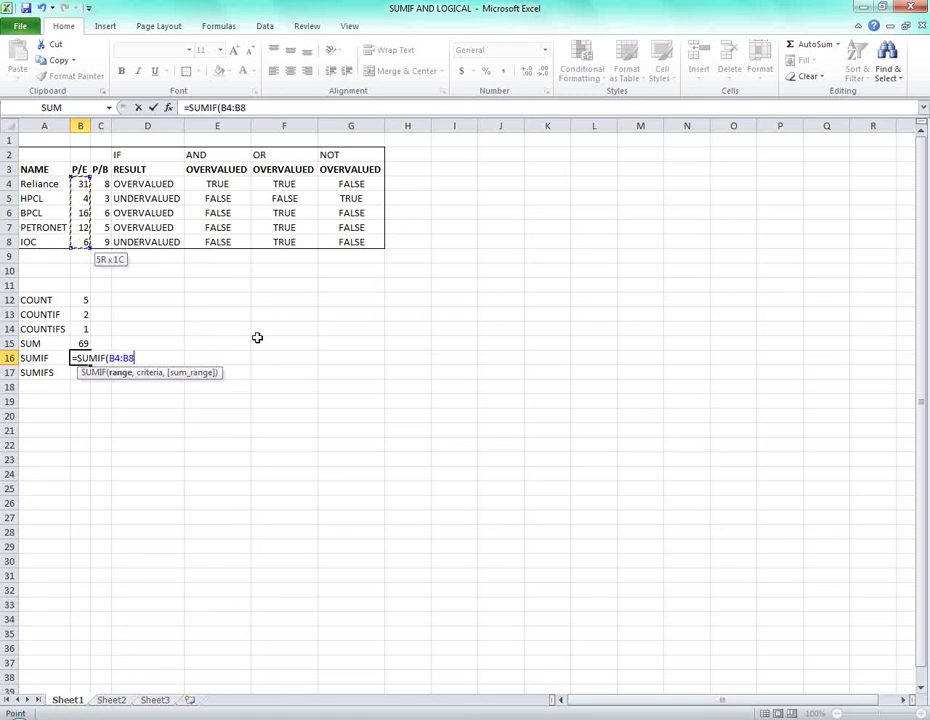
text(,)
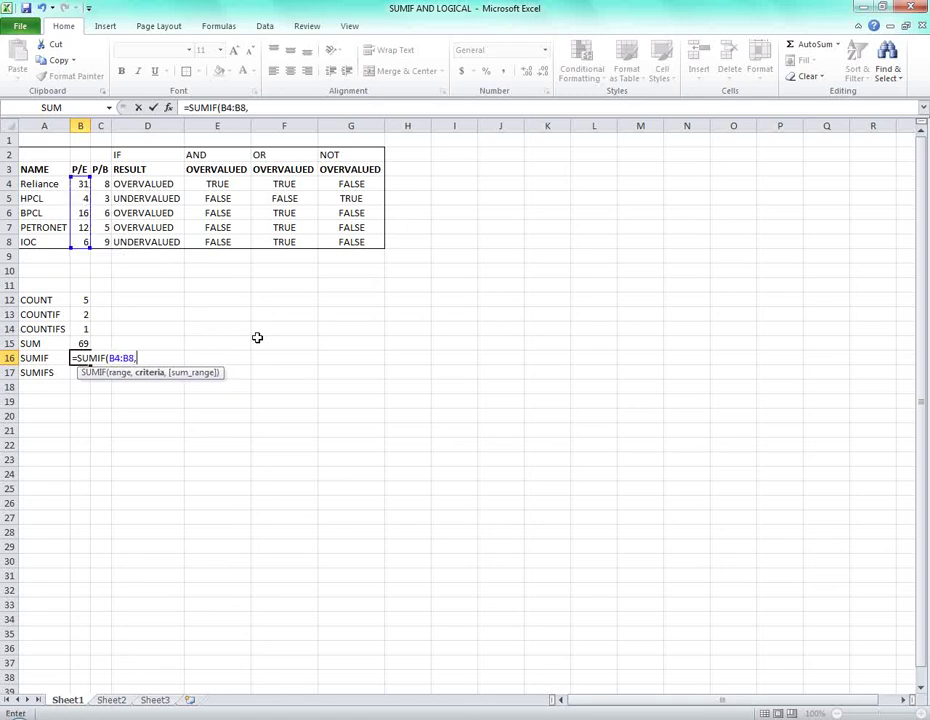
text(">10"))
key(Return)
key(Up)
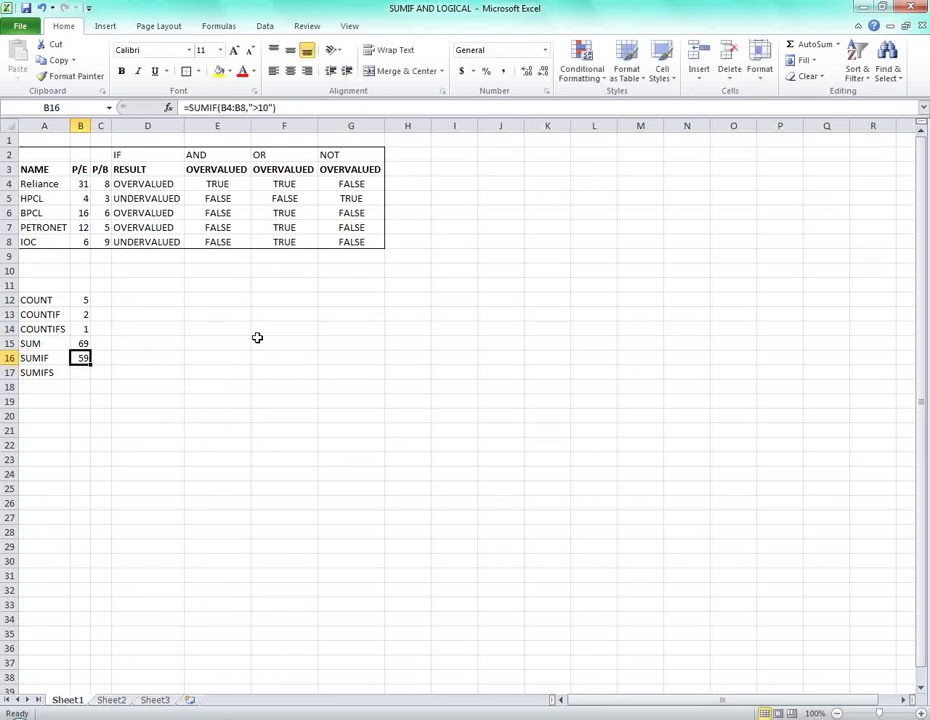
- Add the P/E values of Reliance, BPCL and PETRONET in D16 with the formula =B4+B6+B7
click(125, 359)
text(=)
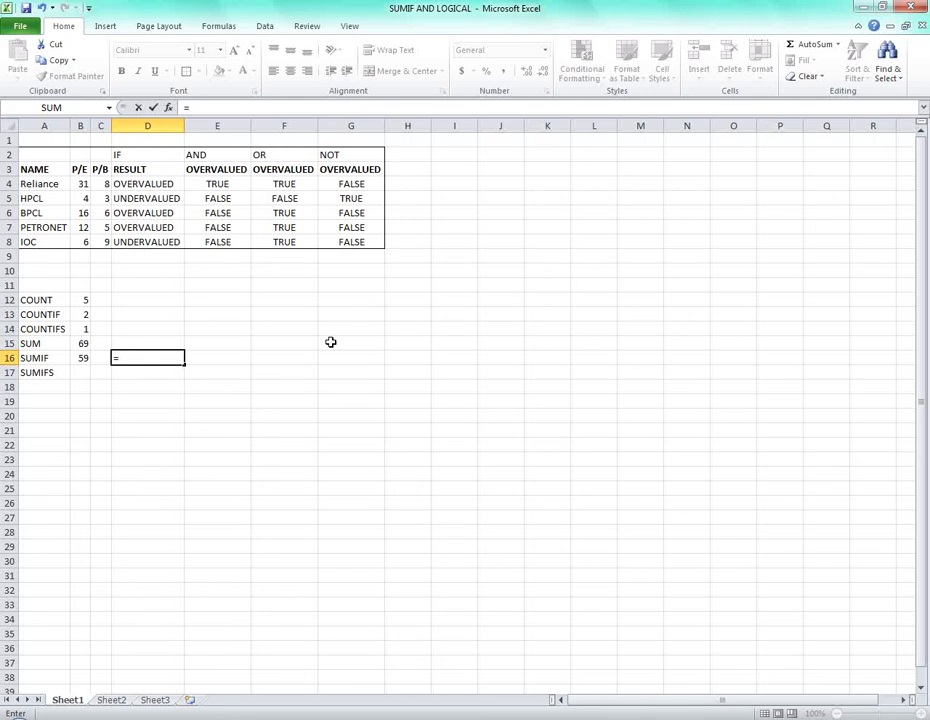
click(85, 184)
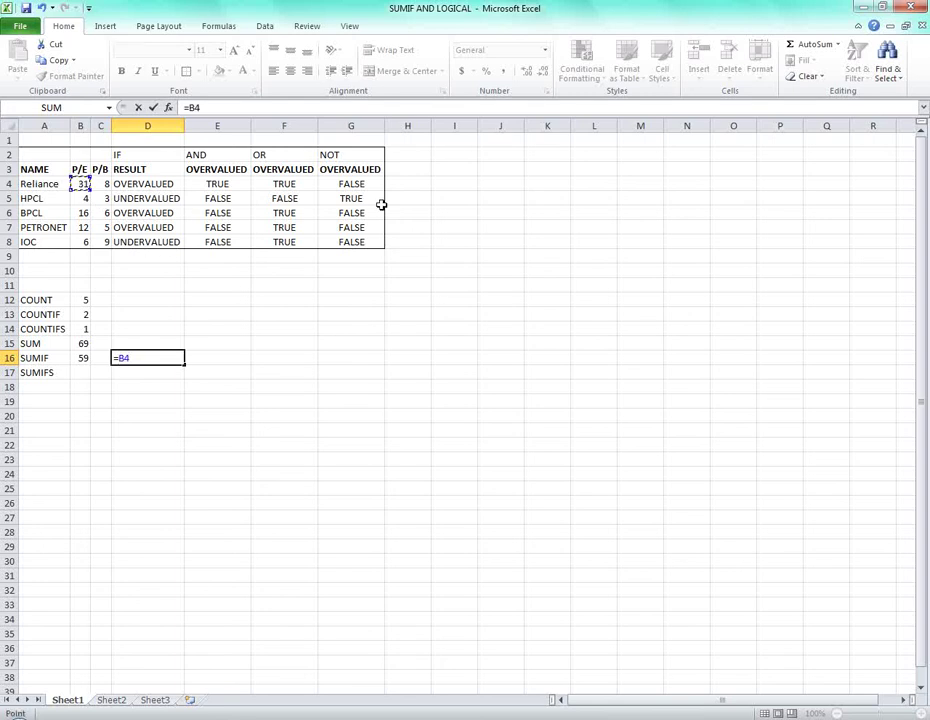
text(+)
click(85, 213)
text(+)
click(83, 227)
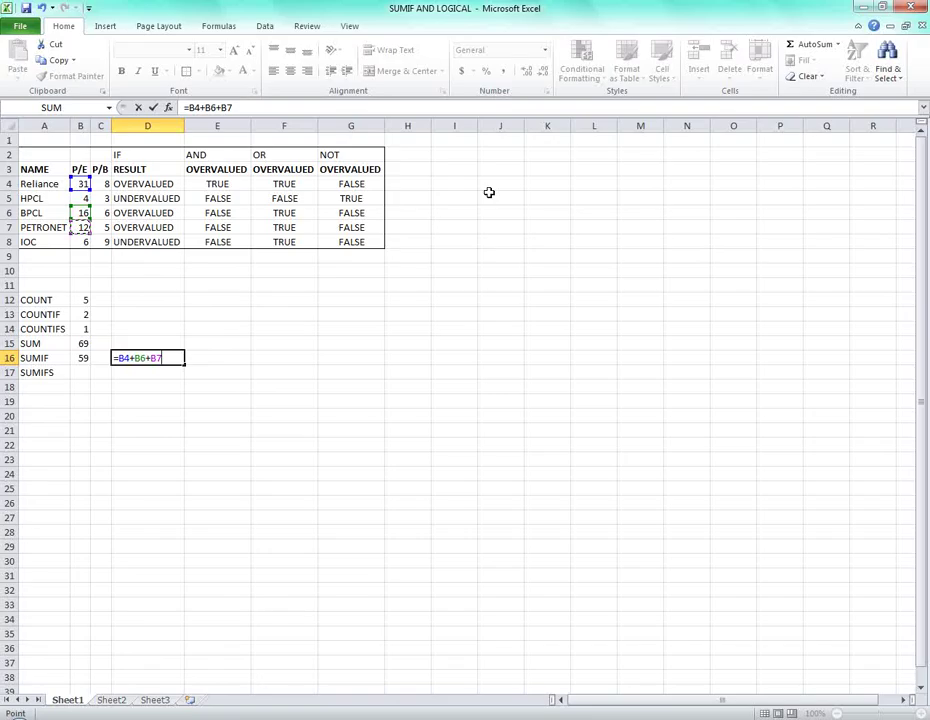
key(Return)
key(Up)
- Compare the SUMIF formula in B16 with the manual addition in D16
key(Left)
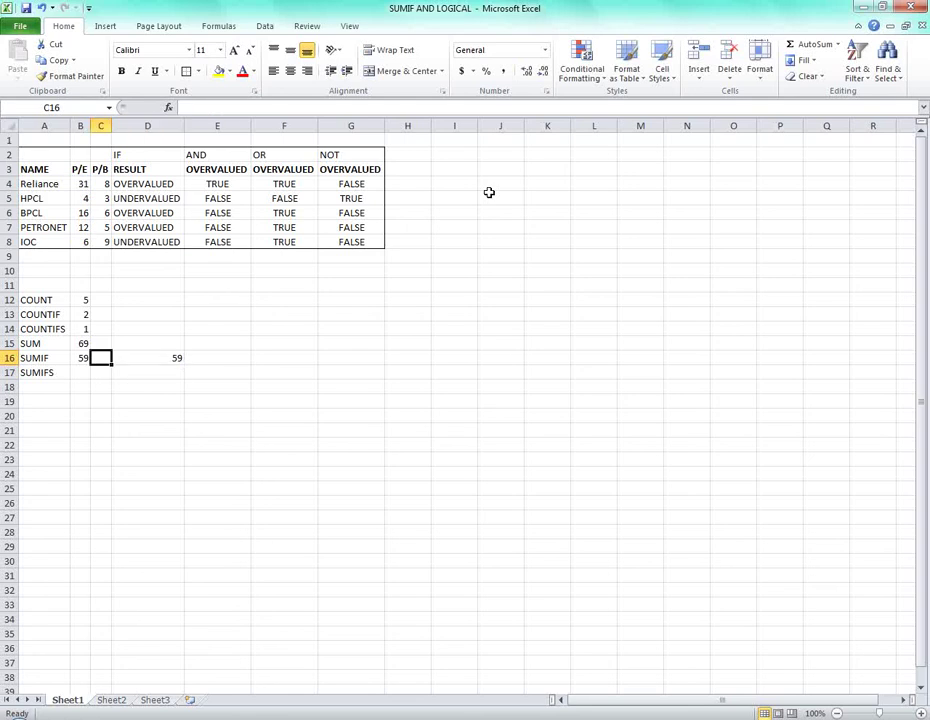
key(Left)
key(Right)
key(Right)
key(Left)
key(Left)
key(Right)
key(Right)
key(Left)
key(Left)
- Start a SUMIFS formula in B17 with the P/E values B4:B8 as the sum range
key(Down)
key(F2)
text(=)
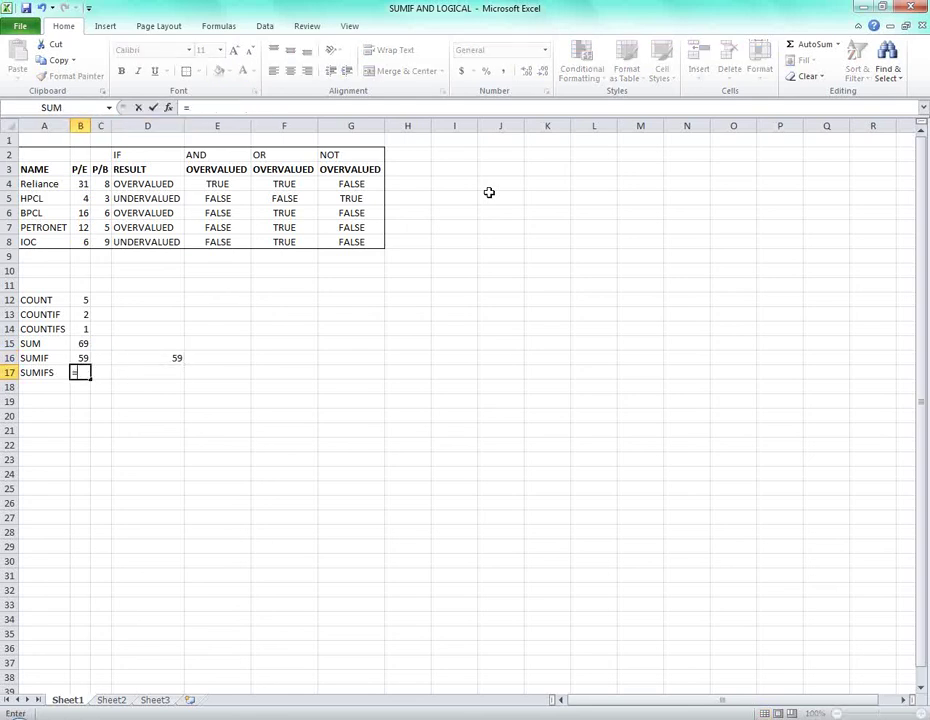
text(SUMIF)
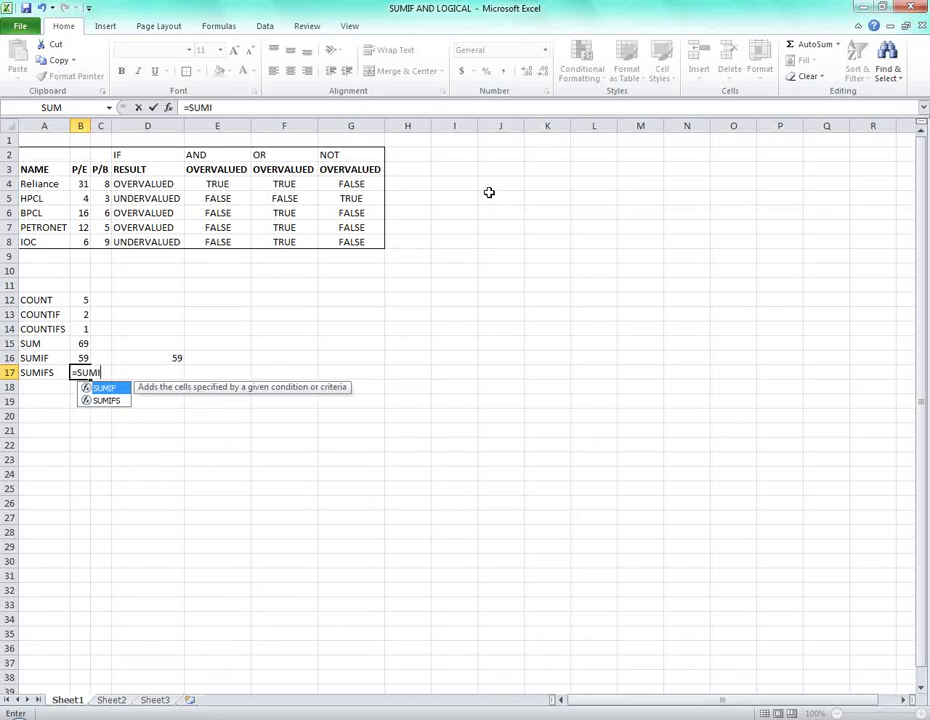
key(Down)
key(Tab)
key(Up)
key(Up)
key(Up)
key(Up)
key(Up)
key(Up)
key(Up)
key(Up)
key(Up)
key(Up)
key(Up)
key(Up)
key(Up)
key(Up)
key(Down)
key(shift+Down)
key(shift+Down)
key(shift+Down)
key(shift+Down)
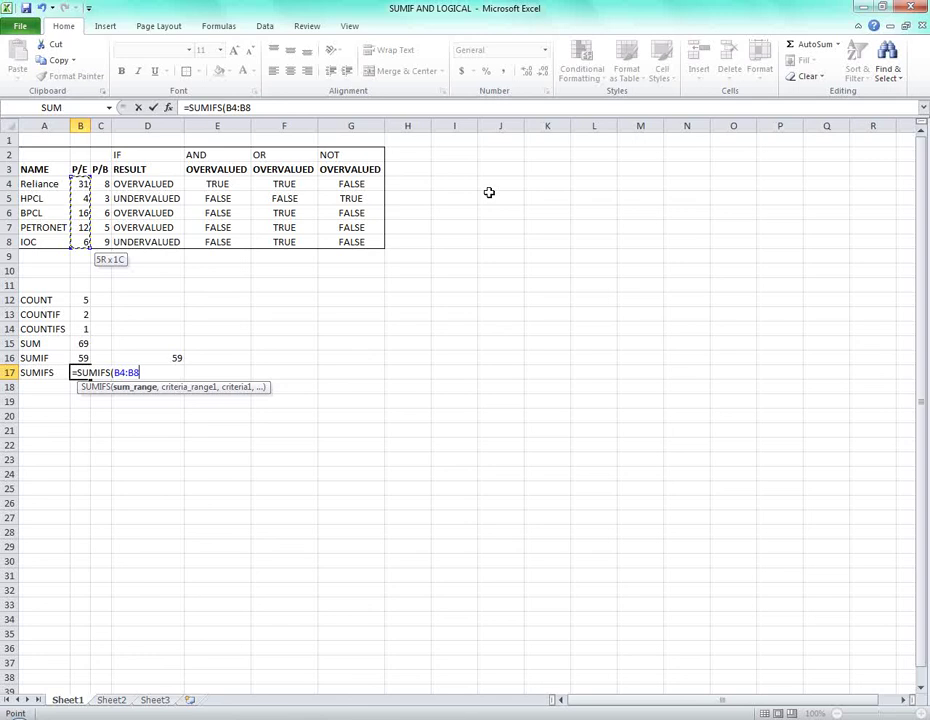
text(,)
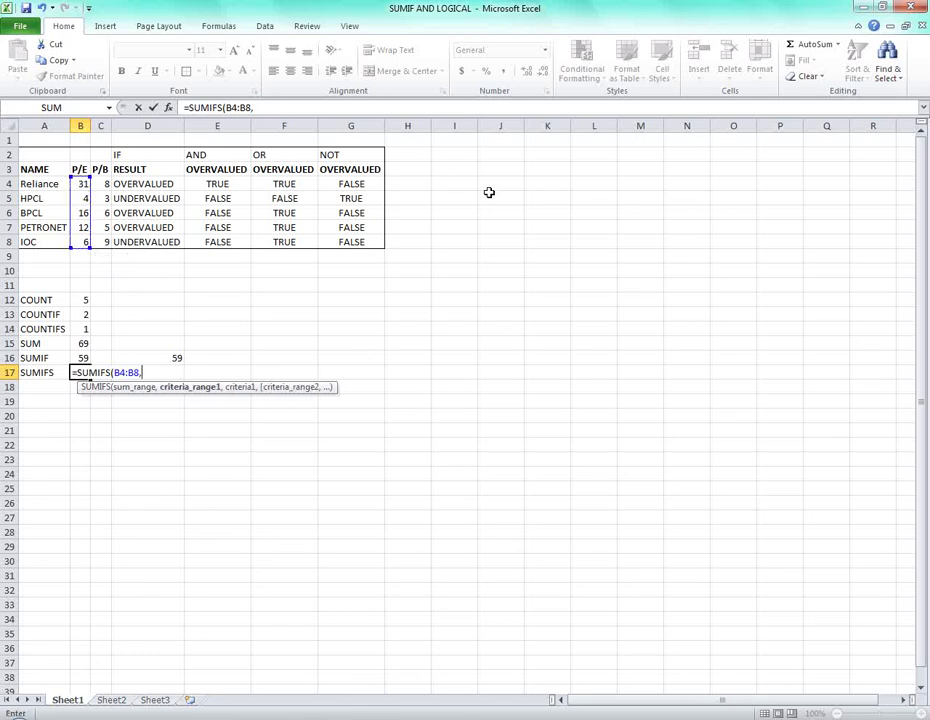
- Add the IF results D4:D8 as the first SUMIFS criteria range in B17, with "OVERVALUED" as its criterion
key(Up)
key(Up)
key(Up)
key(Up)
key(Up)
key(Up)
key(Up)
key(Up)
key(Up)
key(Up)
key(Up)
key(Up)
key(Up)
key(Right)
key(Right)
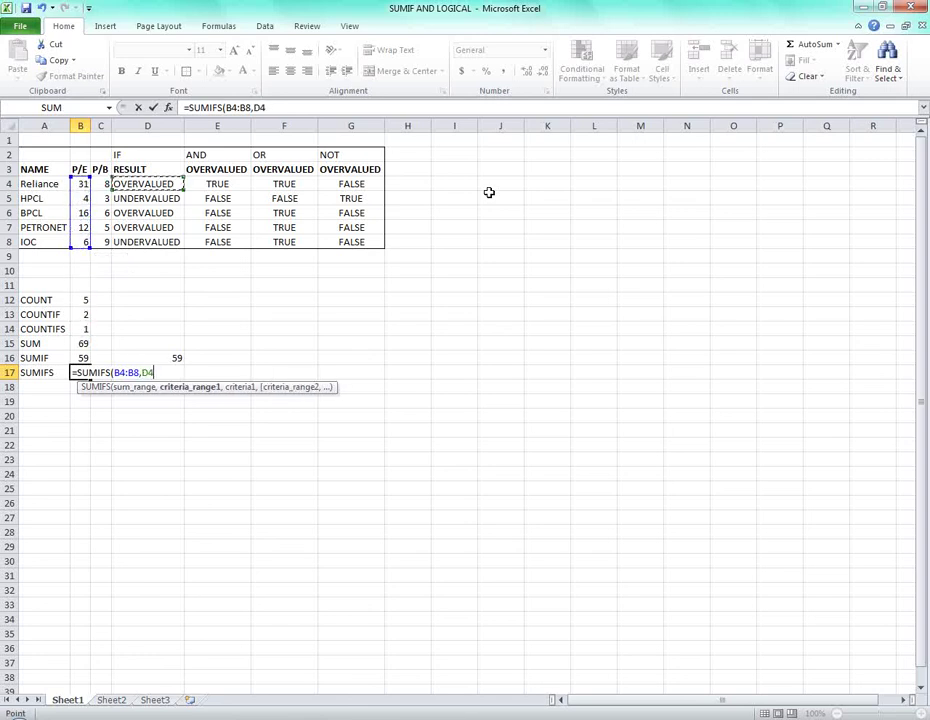
key(shift+Down)
key(shift+Down)
key(shift+Down)
key(shift+Down)
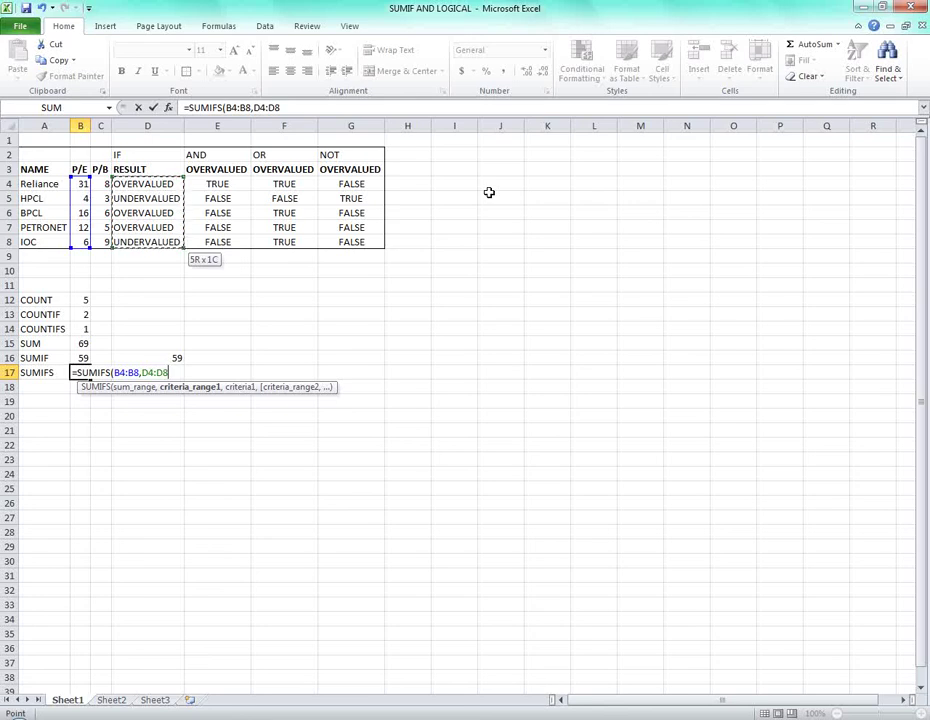
text(,)
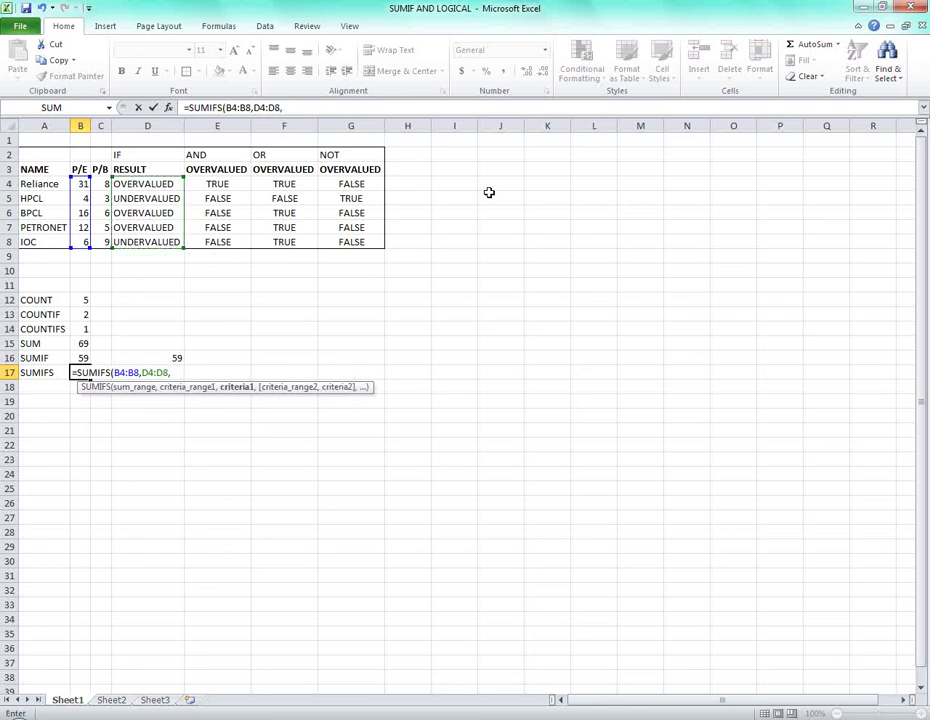
text("OVERVALU)
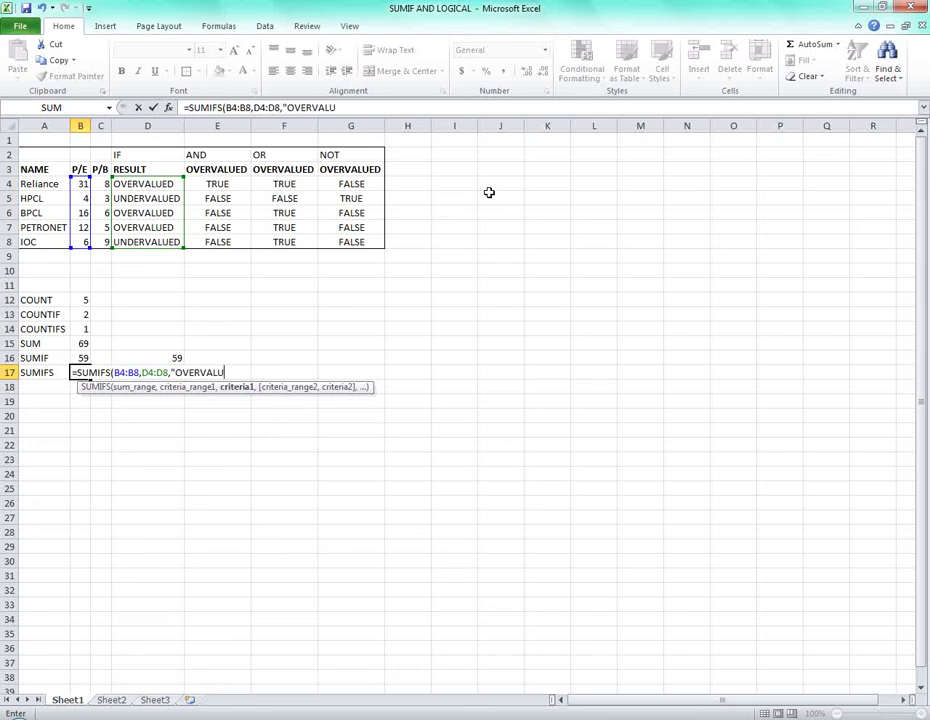
text(ED",)
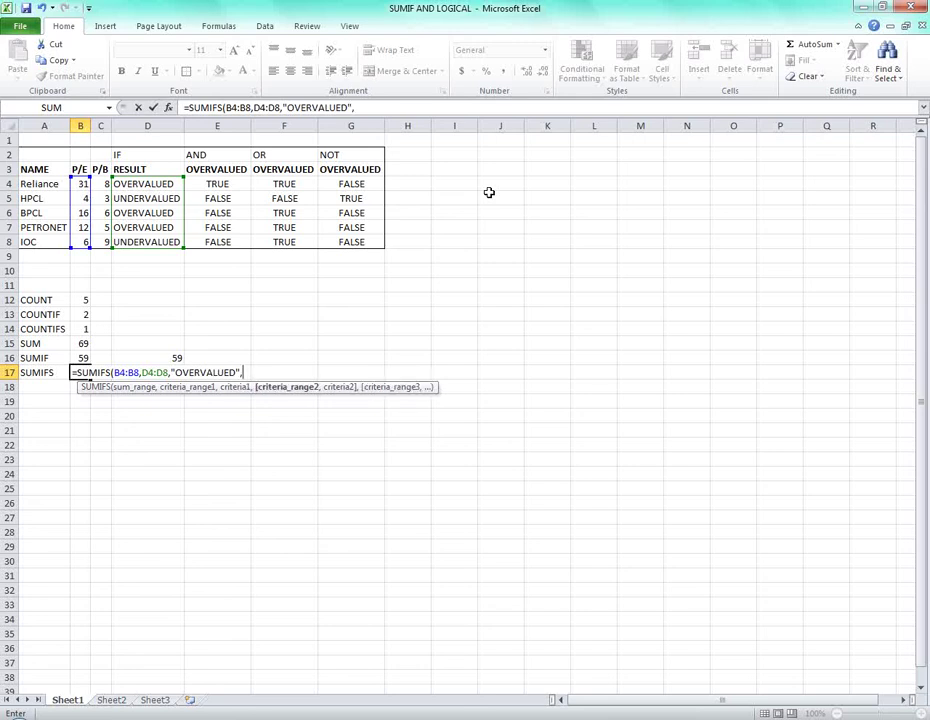
- Complete the SUMIFS formula in B17 with the P/B values C4:C8 as second criteria range and ">6" as its criterion
key(Up)
key(Up)
key(Up)
key(Up)
key(Up)
key(Up)
key(Up)
key(Up)
key(Up)
key(Up)
key(Up)
key(Up)
key(Up)
key(Right)
key(shift+Down)
key(shift+Down)
key(shift+Down)
key(shift+Down)
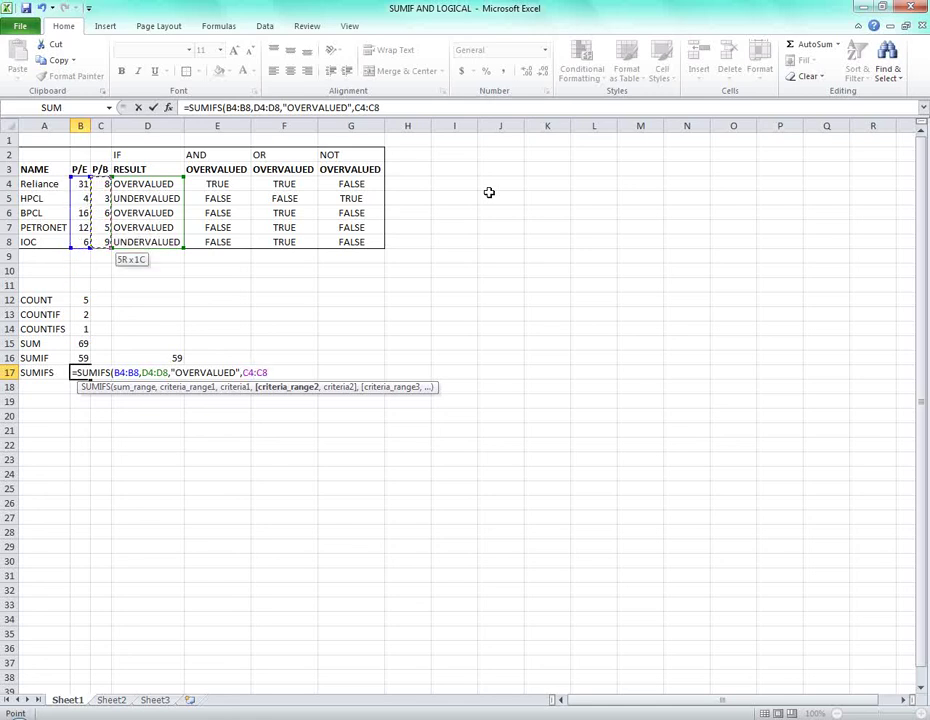
text(,)
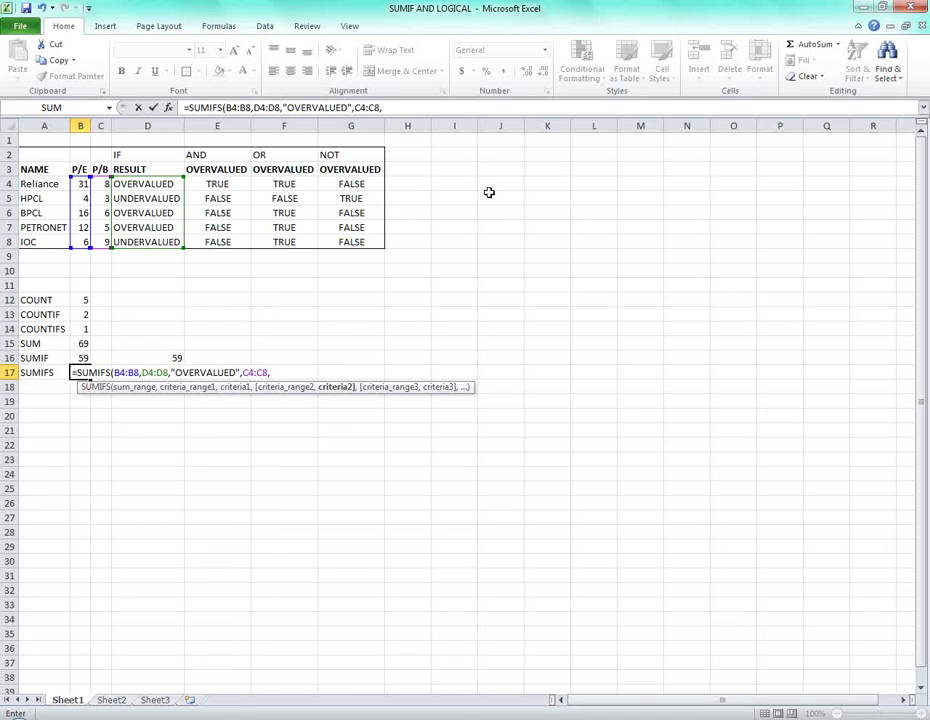
text(">6"))
key(Return)
key(Up)
- Check the SUMIFS formula in B17 against Reliance's P/E, P/B and IF result in B4:D4
key(Right)
key(Right)
key(Left)
key(Left)
key(Right)
key(Right)
key(Left)
key(Left)
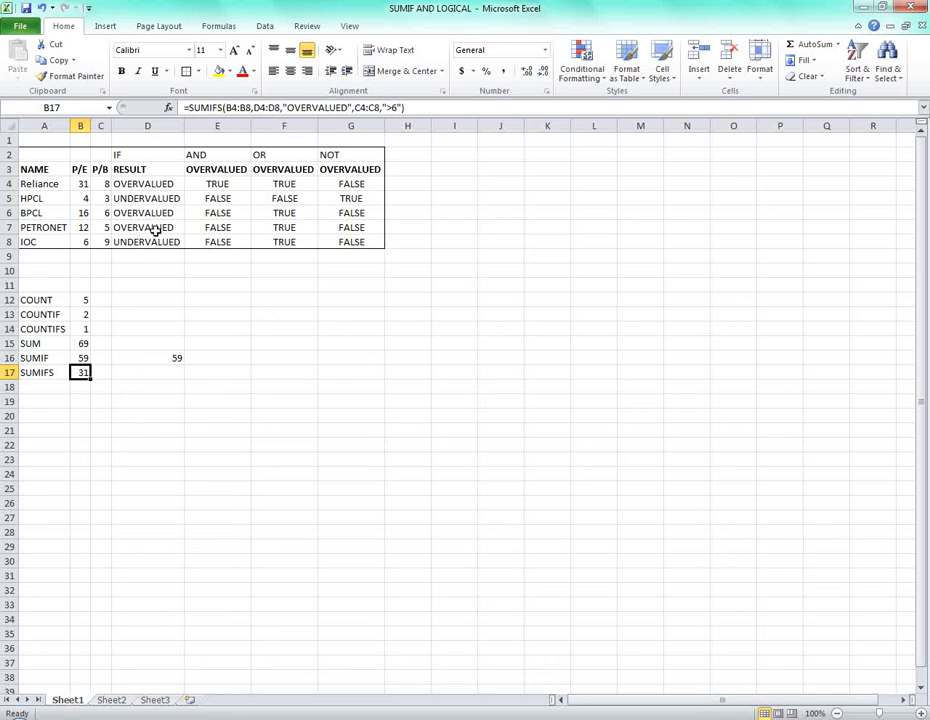
click(149, 372)
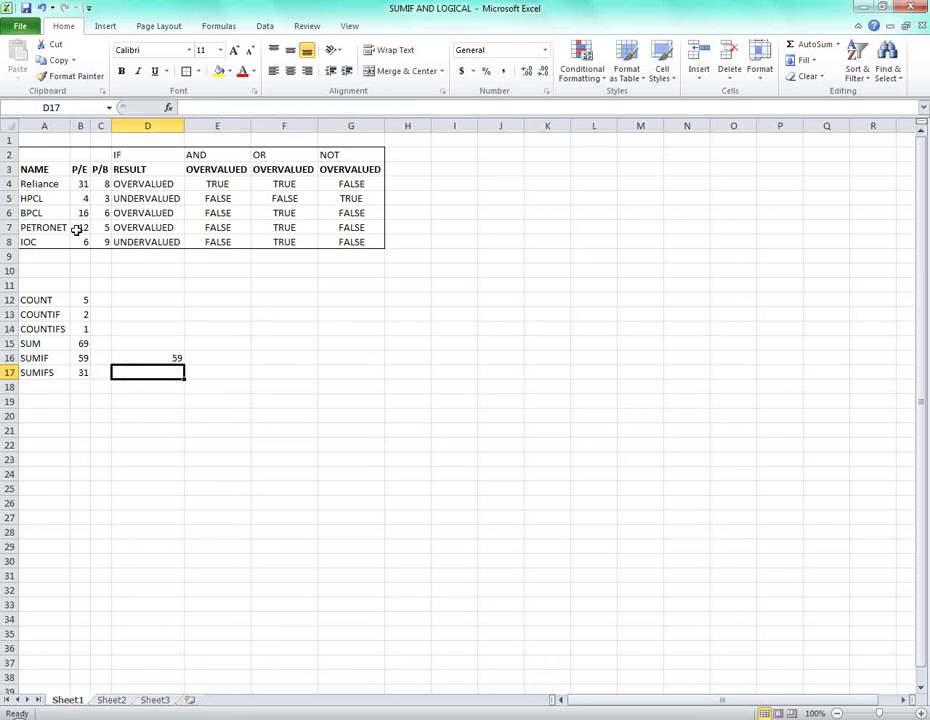
click(80, 372)
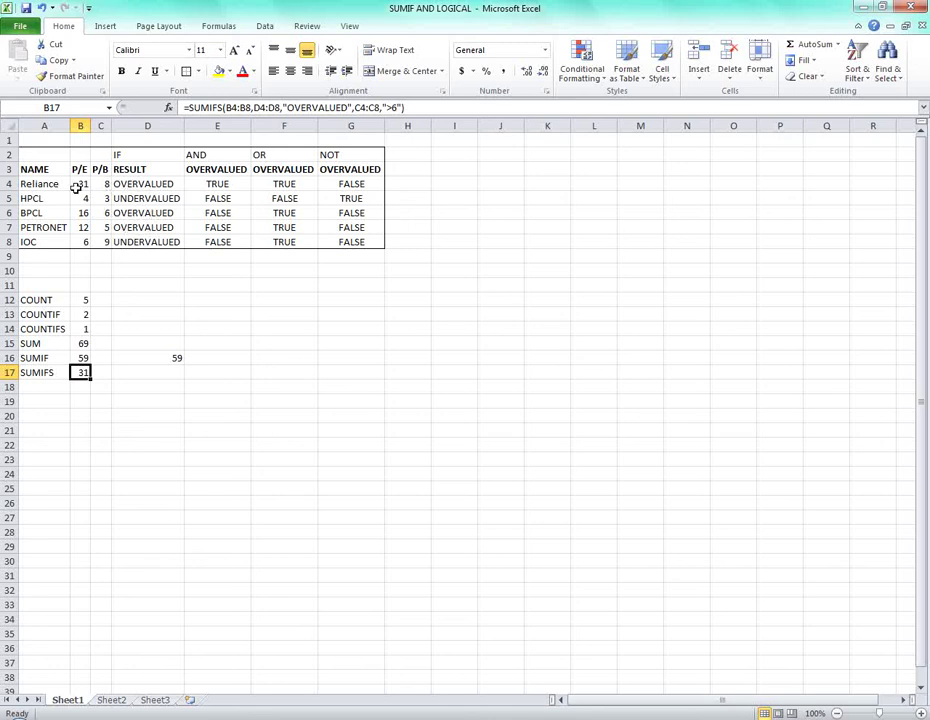
drag(77, 185, 143, 185)
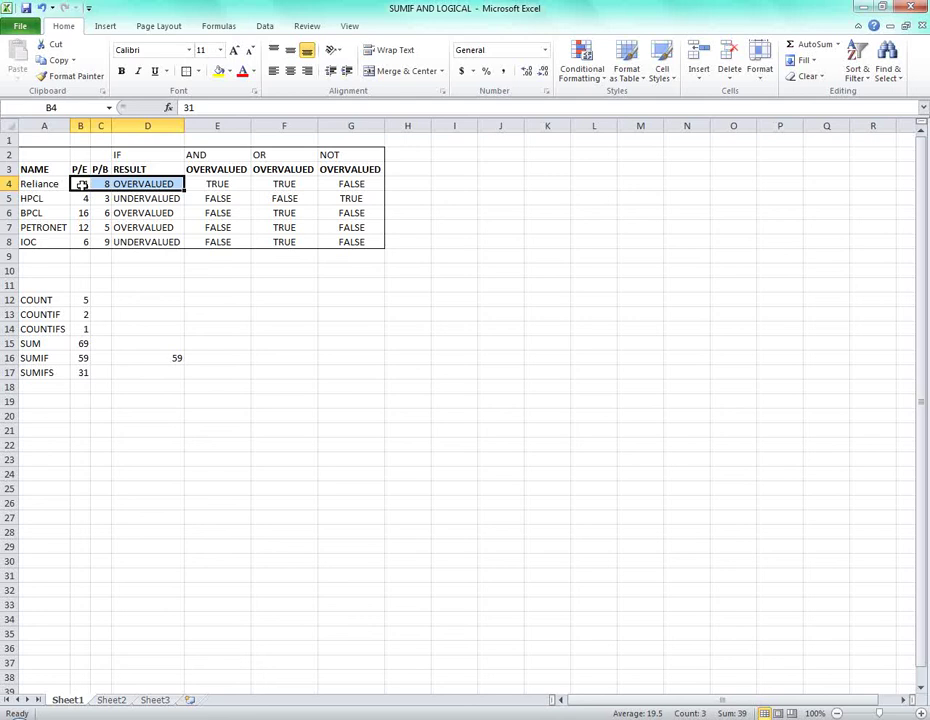
click(80, 184)
click(73, 374)
click(145, 373)
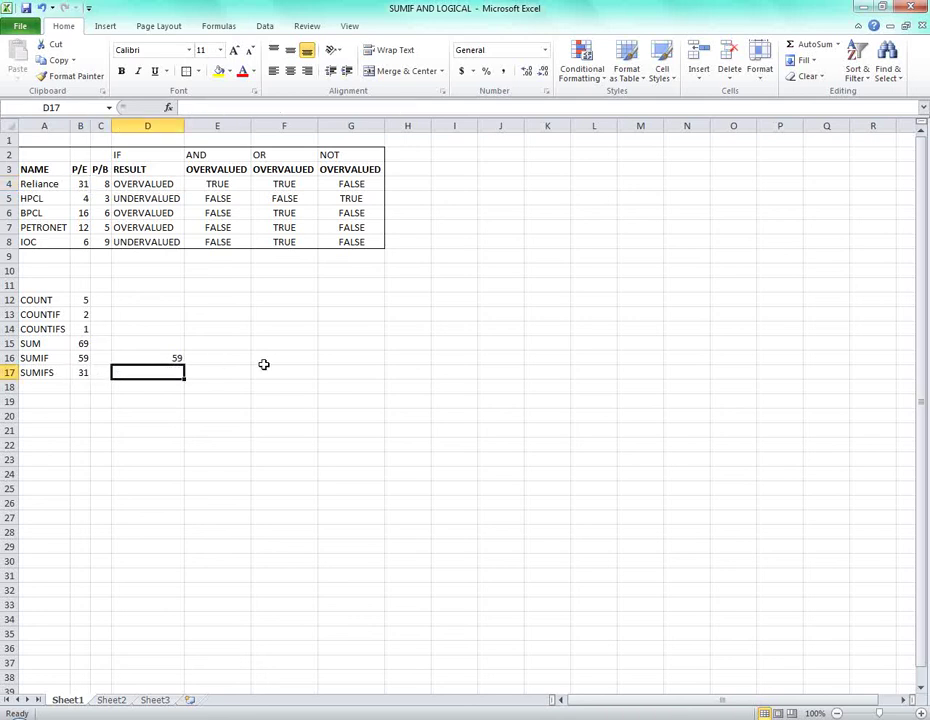